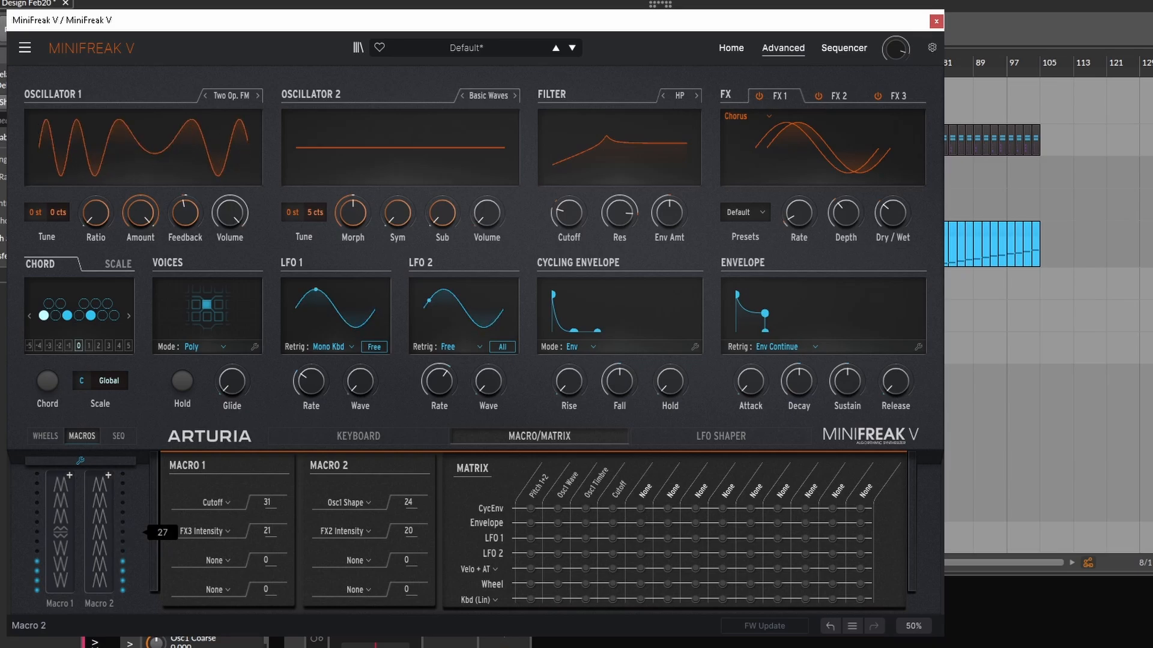
# Move the Macro 1 strip to audition its effect on the sound.
pyautogui.moveTo(60, 559); pyautogui.dragTo(60, 532)
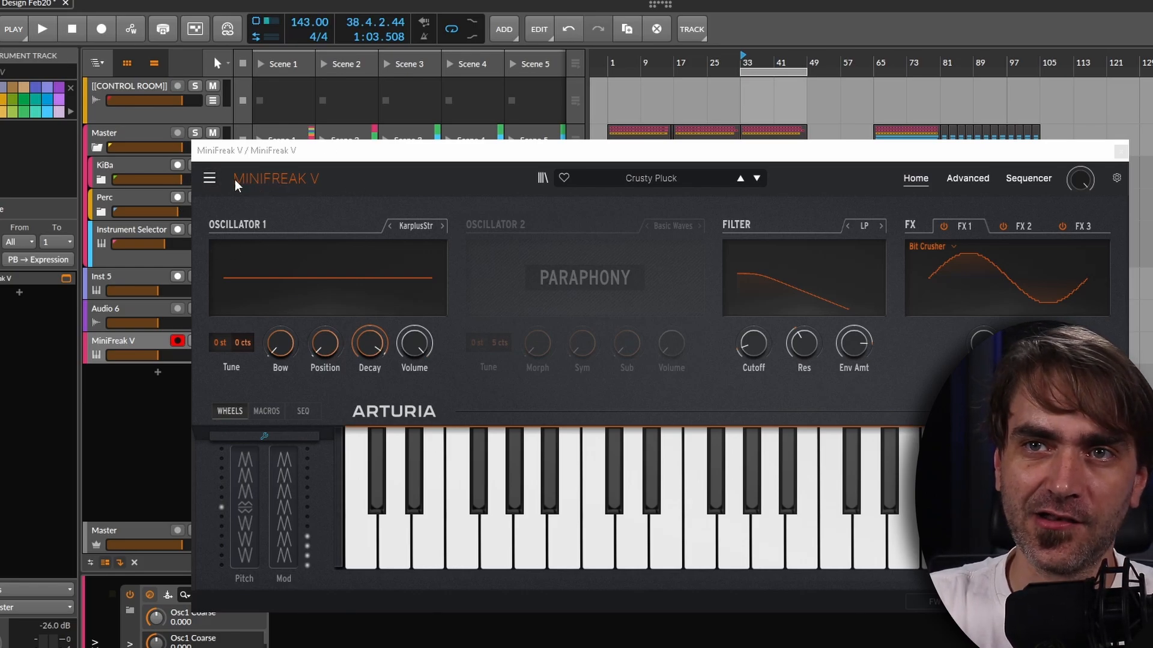
# Start a new preset from the default patch in place of Crusty Pluck.
pyautogui.click(209, 178)
pyautogui.click(304, 171)
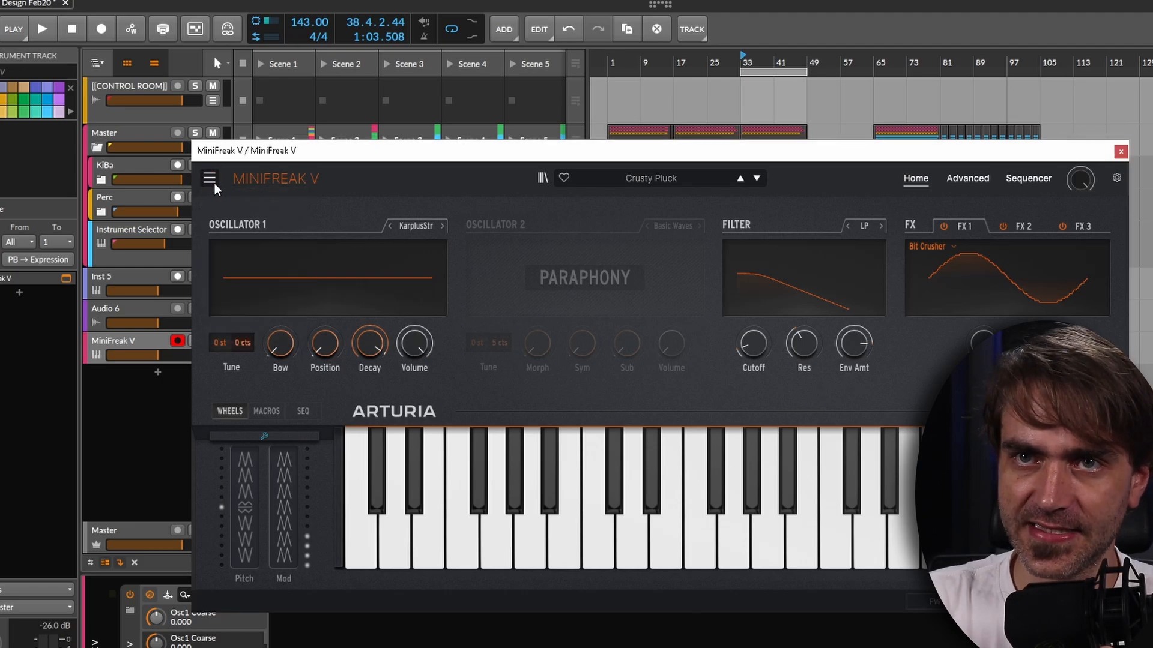
pyautogui.click(211, 178)
pyautogui.click(238, 198)
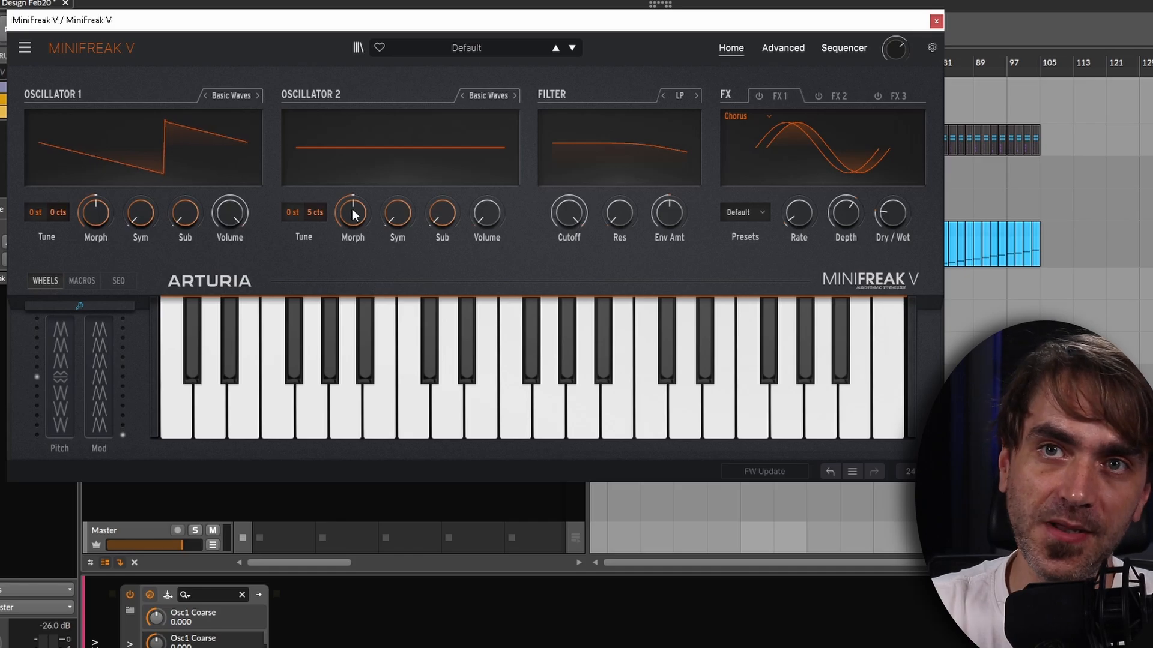
# Set Oscillator 1 to Two Op. FM with Ratio at minimum, Amount at maximum and Feedback at about 11.7.
pyautogui.click(233, 96)
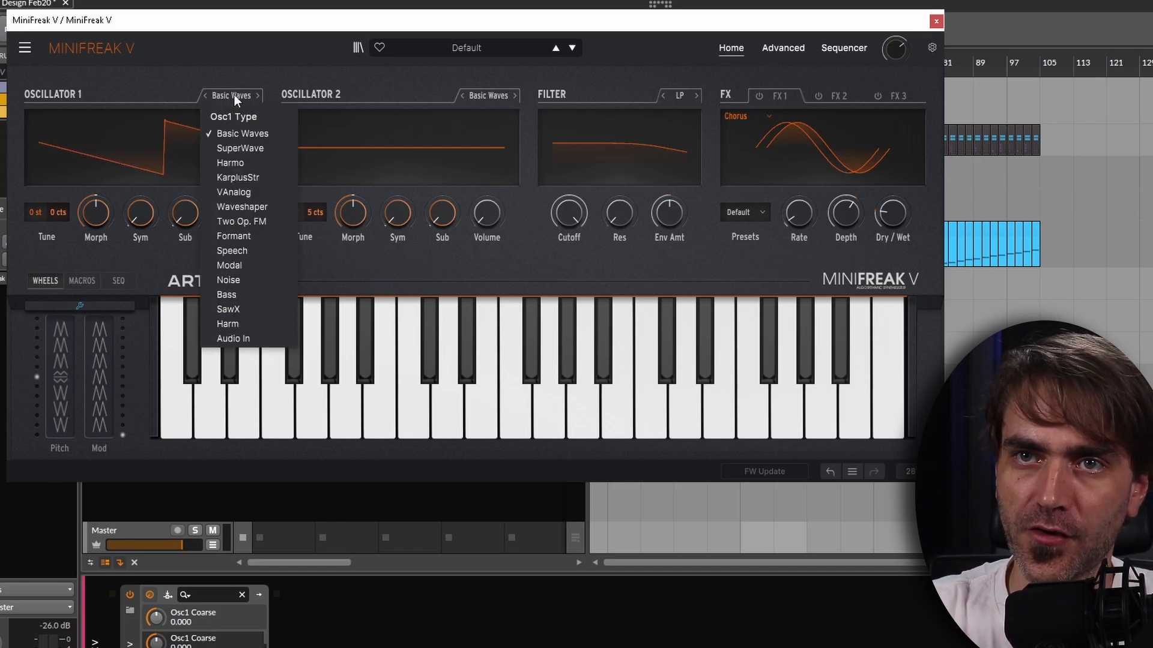
pyautogui.click(241, 222)
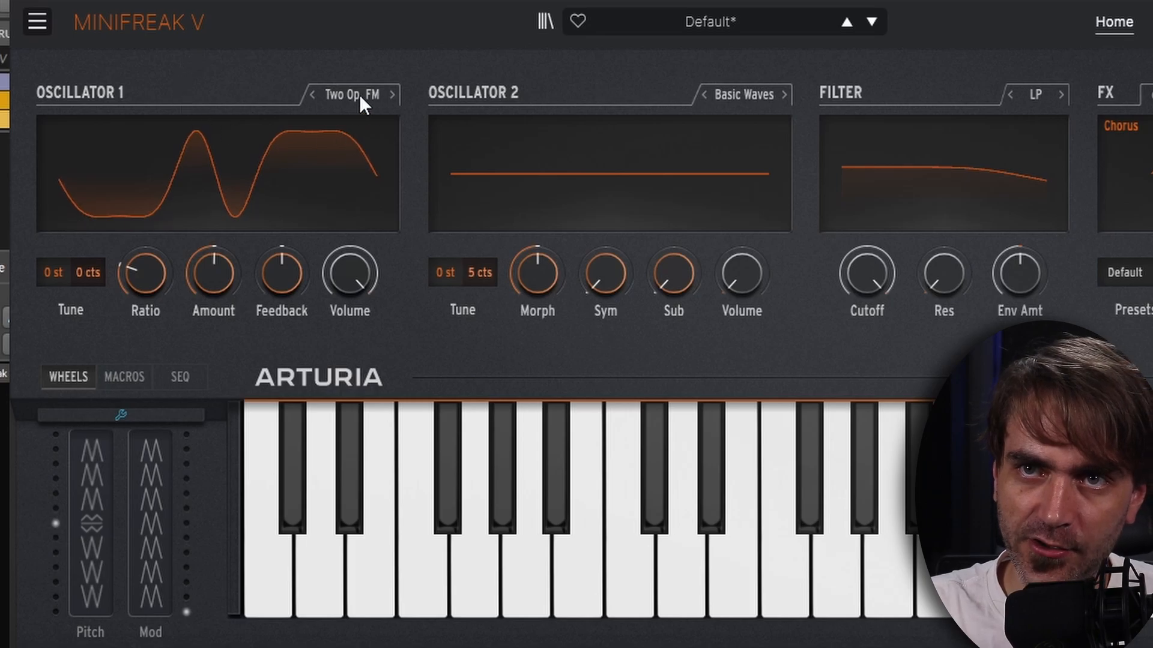
pyautogui.moveTo(212, 287)
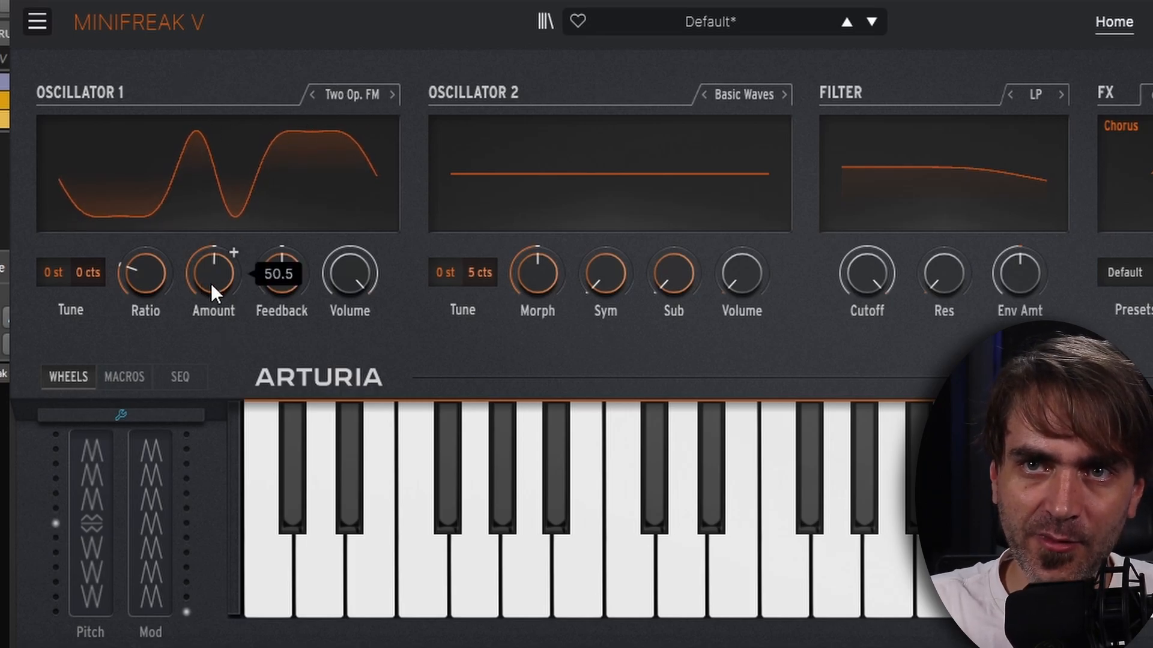
pyautogui.moveTo(211, 284); pyautogui.dragTo(279, 282)
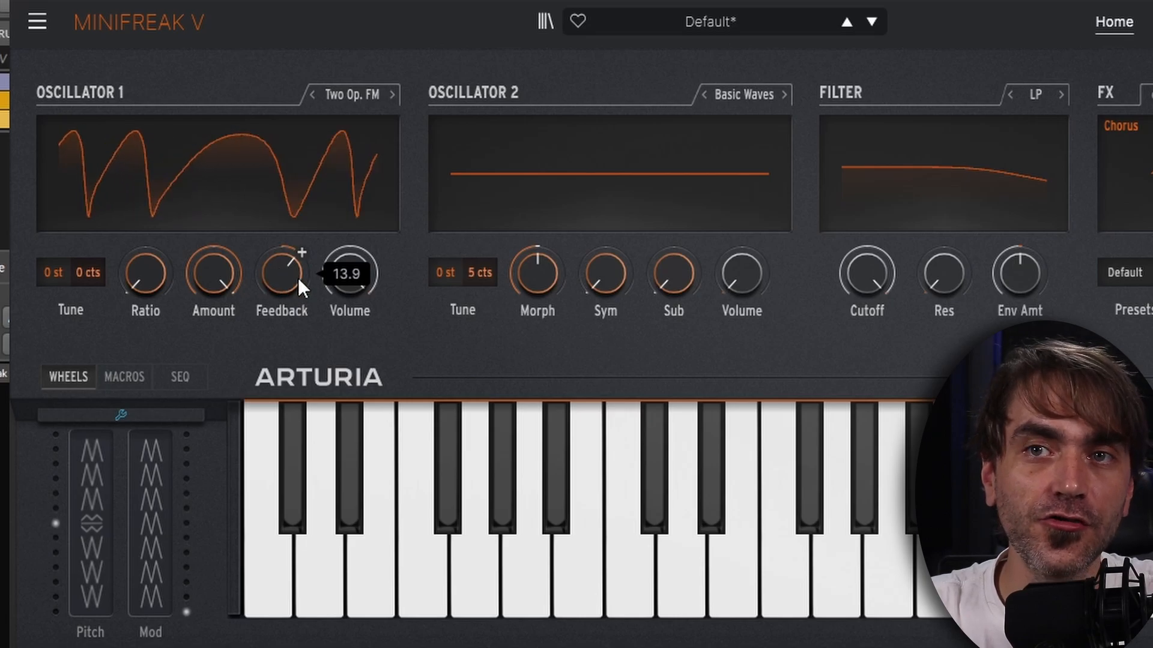
pyautogui.moveTo(282, 265)
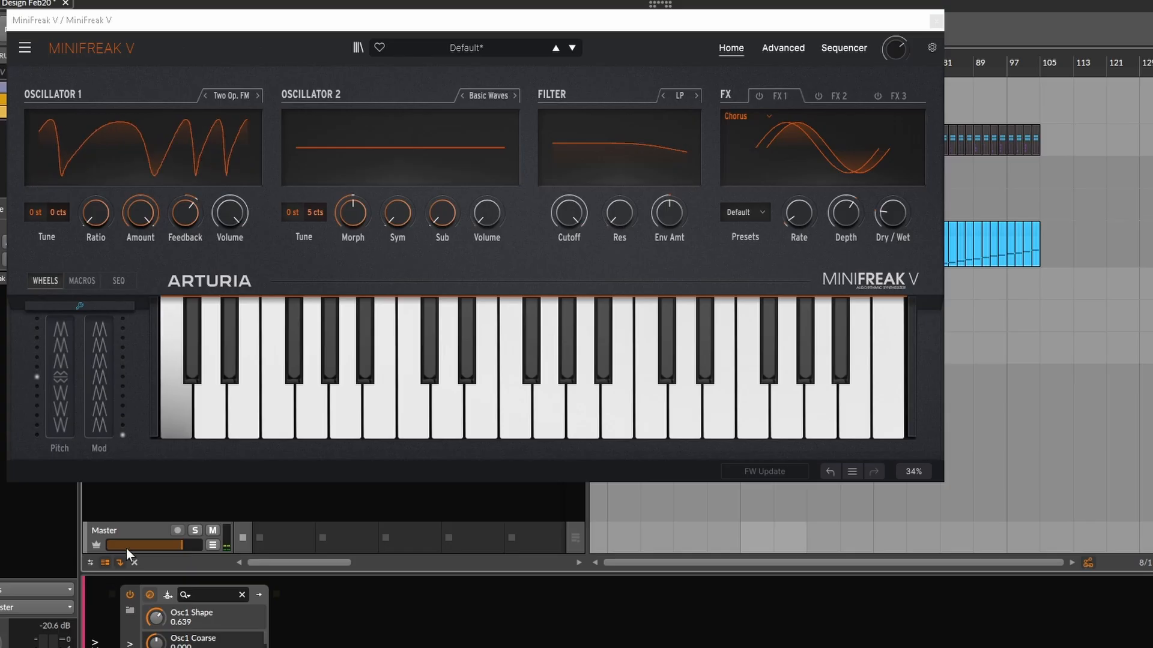
pyautogui.moveTo(186, 214); pyautogui.dragTo(186, 218)
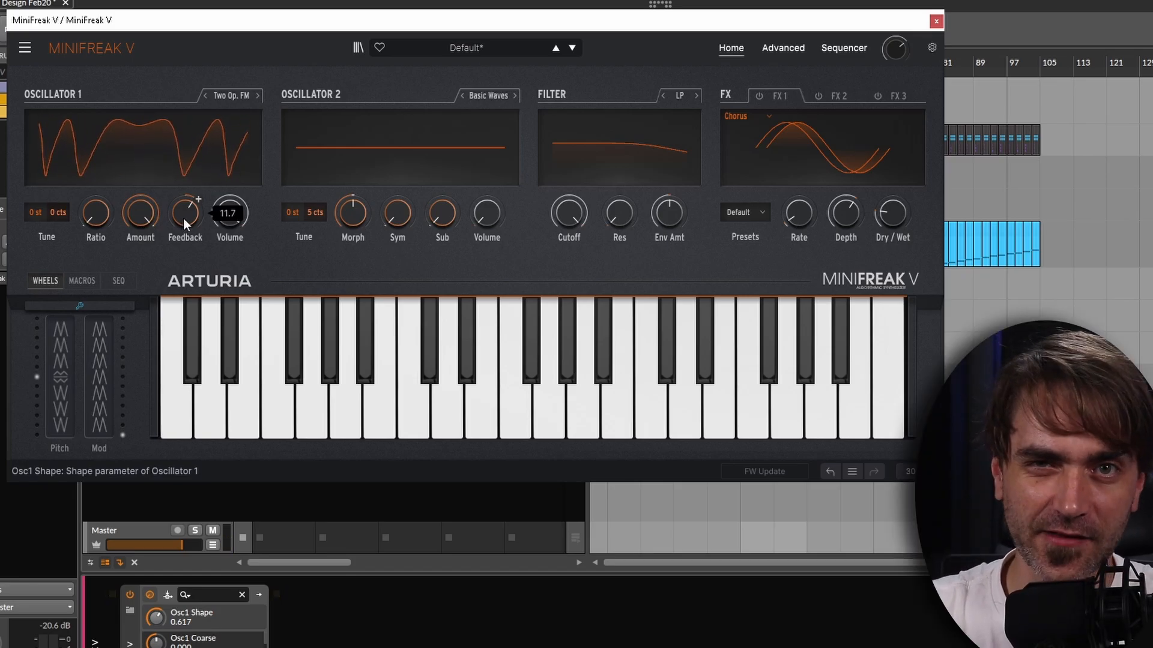
# Enable the FX 1 chorus, and turn on FX 2 as Distortion with Dry/Wet at about 40.
pyautogui.click(759, 97)
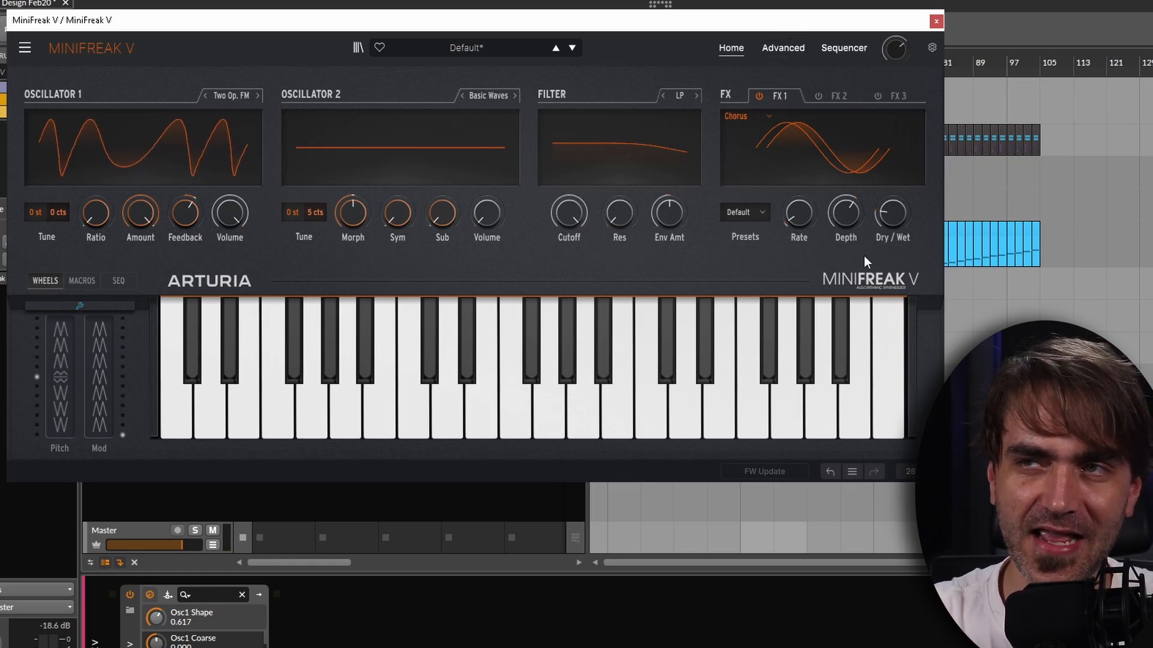
pyautogui.click(832, 96)
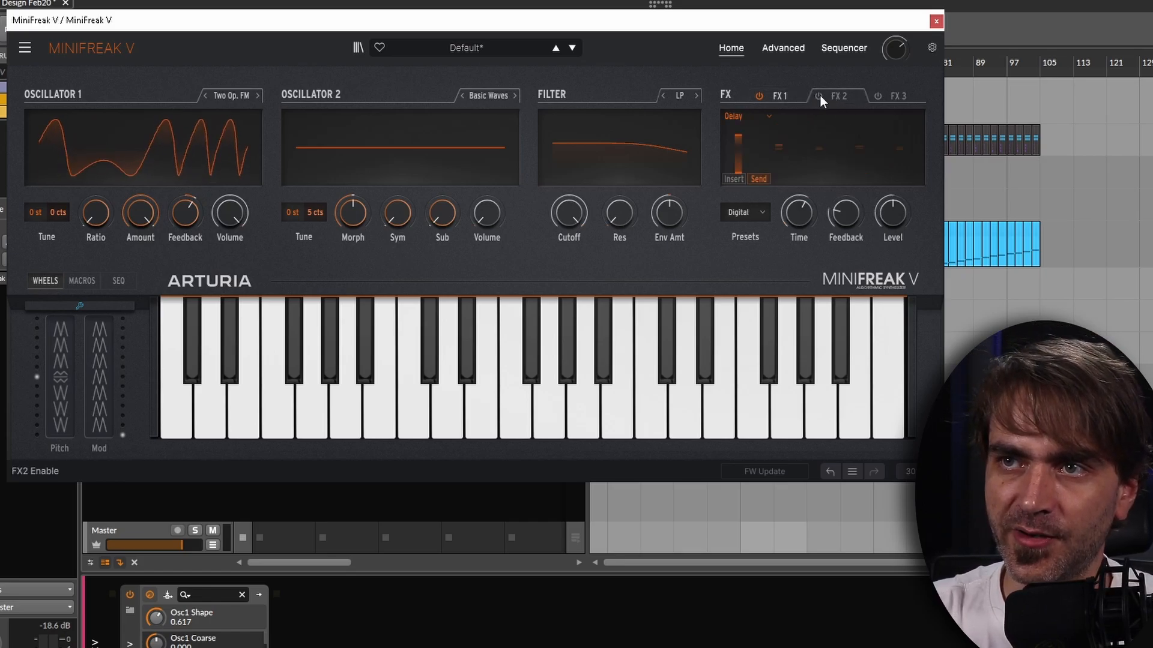
pyautogui.click(819, 95)
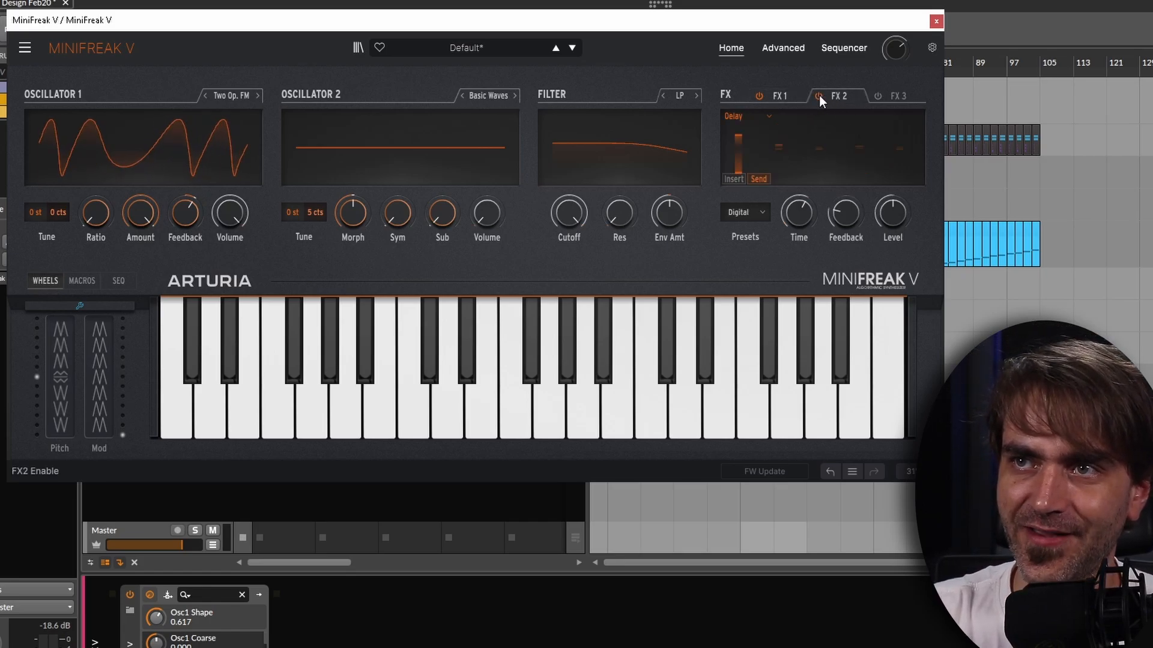
pyautogui.click(751, 116)
pyautogui.click(763, 139)
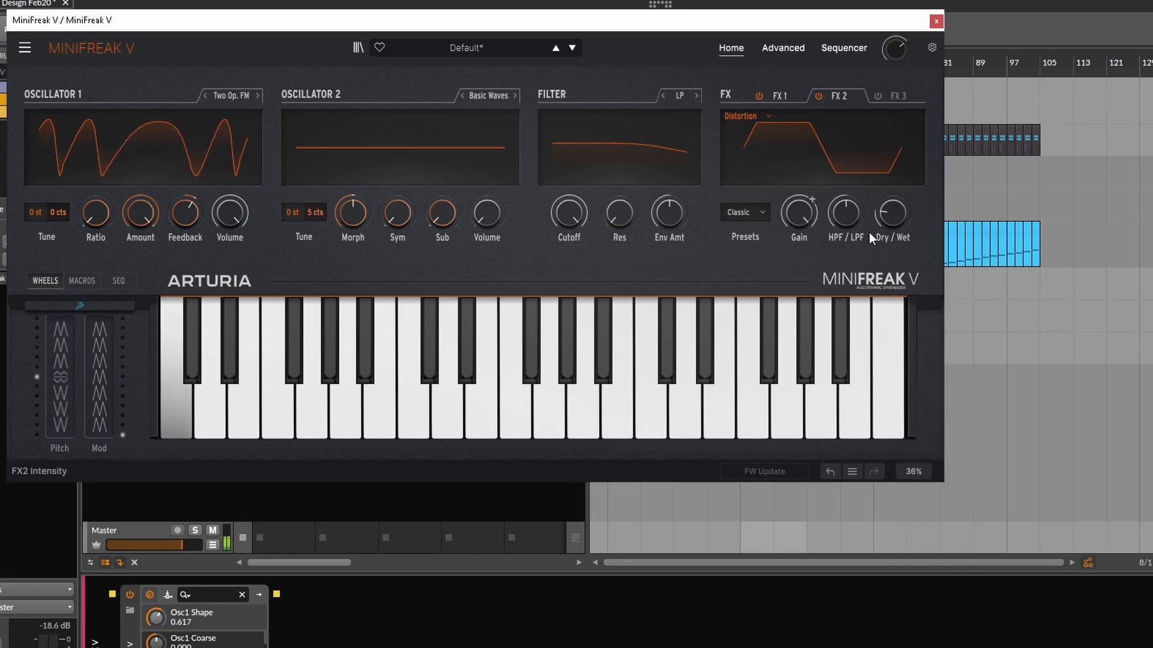
pyautogui.moveTo(893, 218)
pyautogui.mouseDown()
pyautogui.moveTo(893, 208)
pyautogui.moveTo(845, 206)
pyautogui.moveTo(893, 204)
pyautogui.mouseUp()
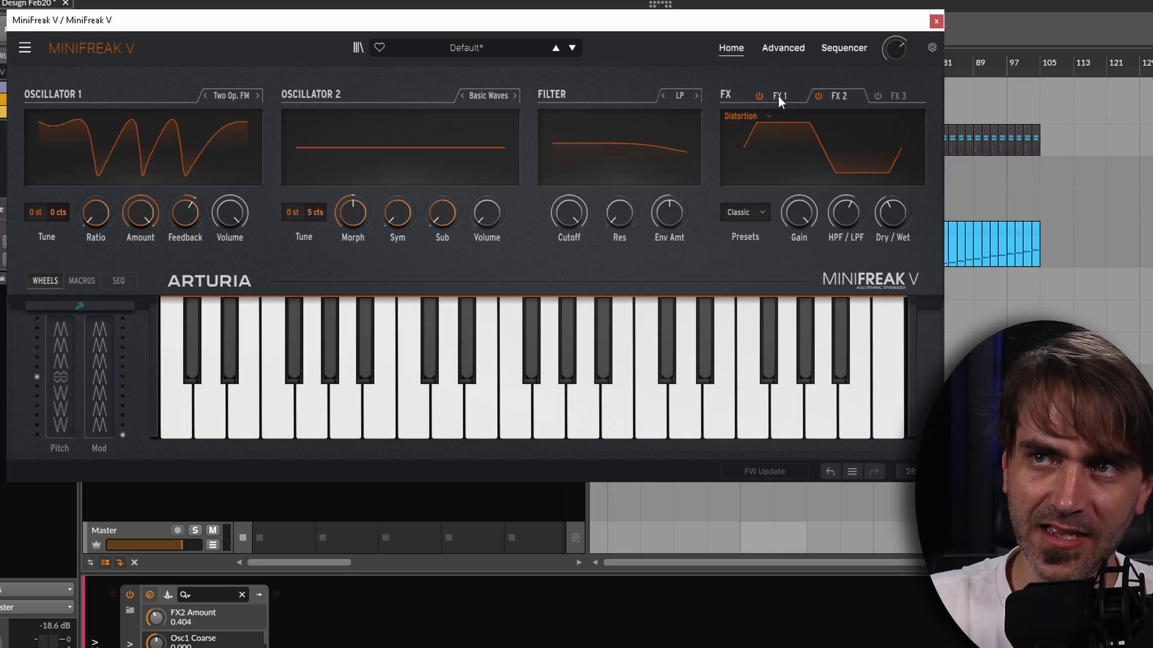
# Bypass and re-enable the FX 1 chorus to compare the sound with and without it.
pyautogui.click(778, 96)
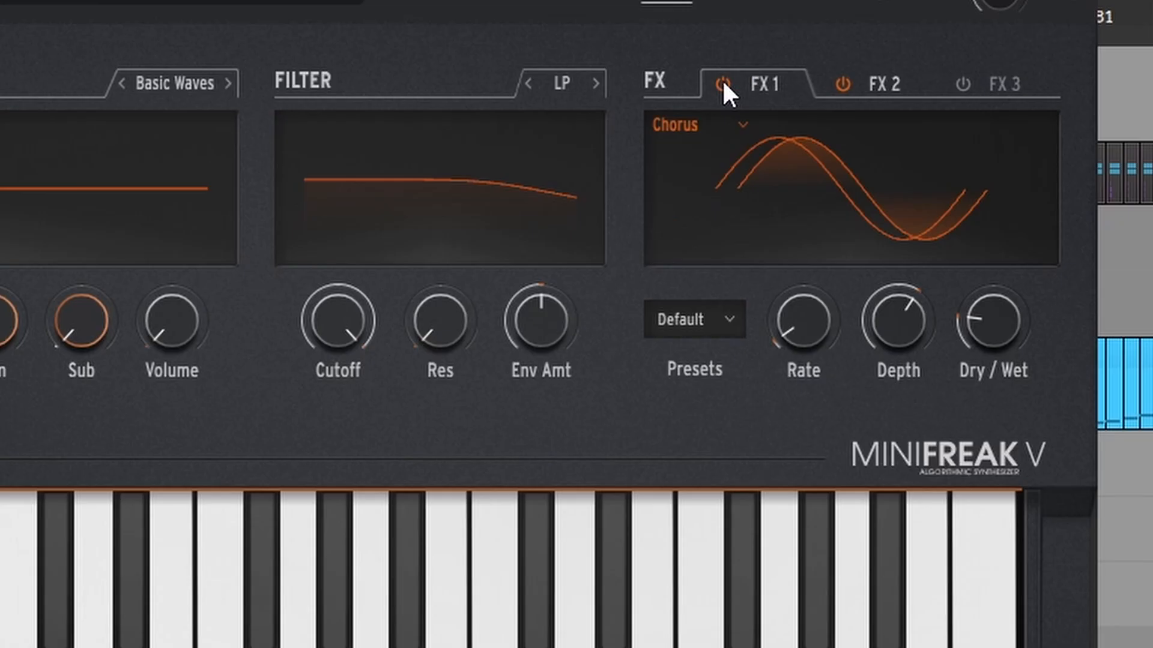
pyautogui.click(759, 96)
pyautogui.click(723, 82)
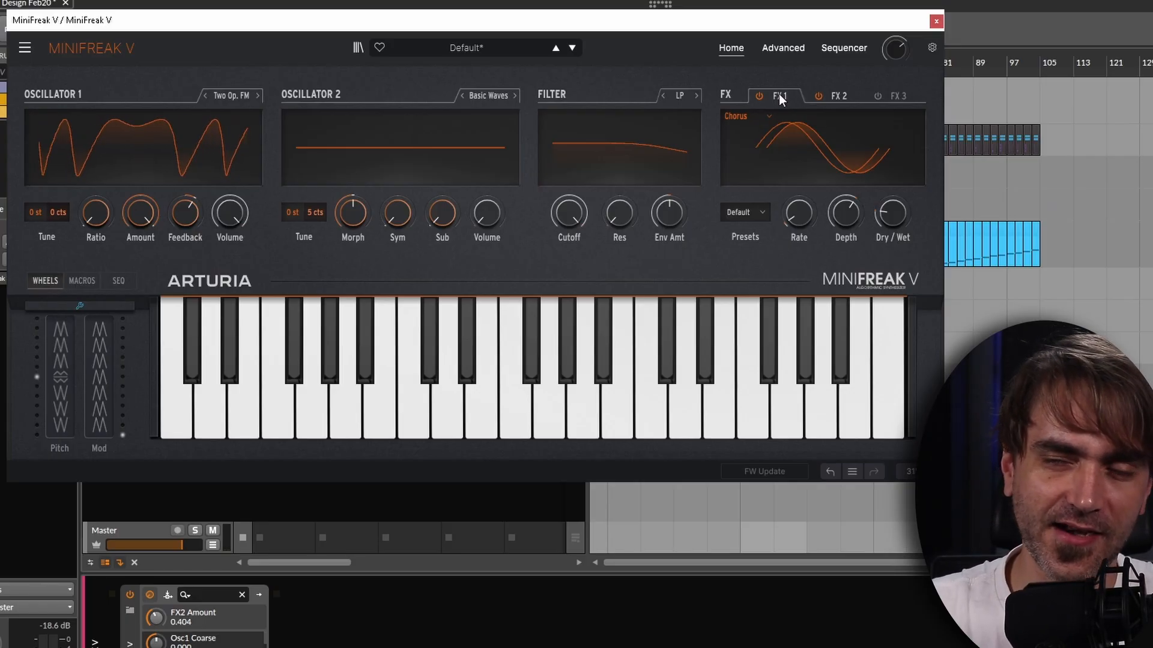
# Set the FX 3 effect type to Distortion with the Germanium preset.
pyautogui.click(898, 95)
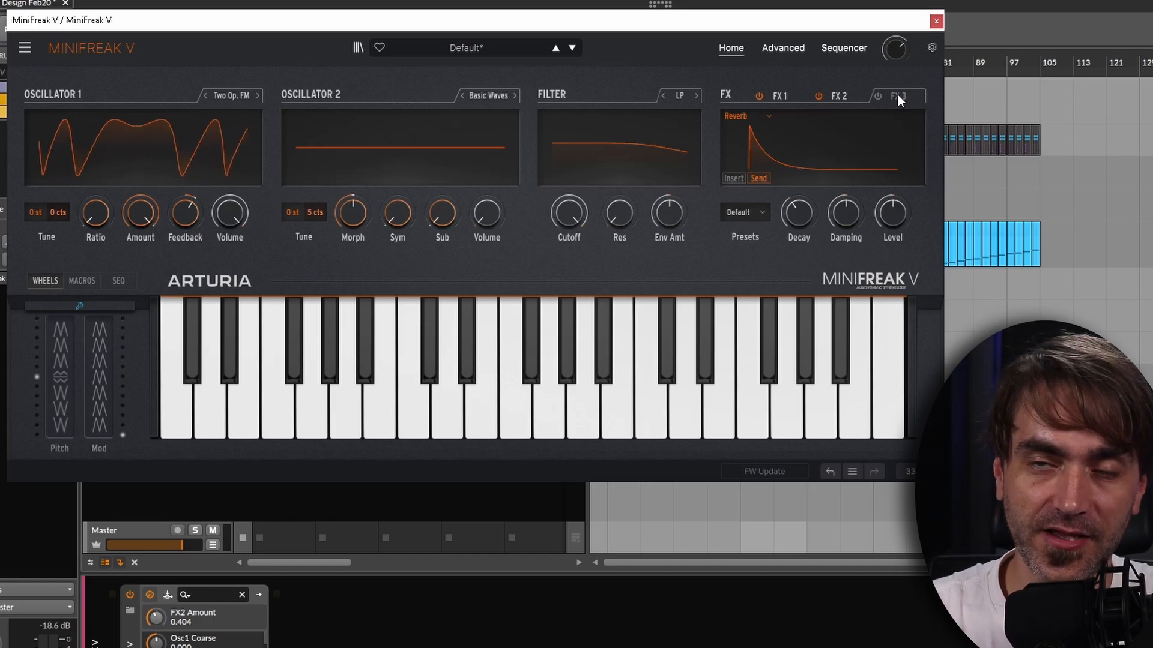
pyautogui.click(741, 117)
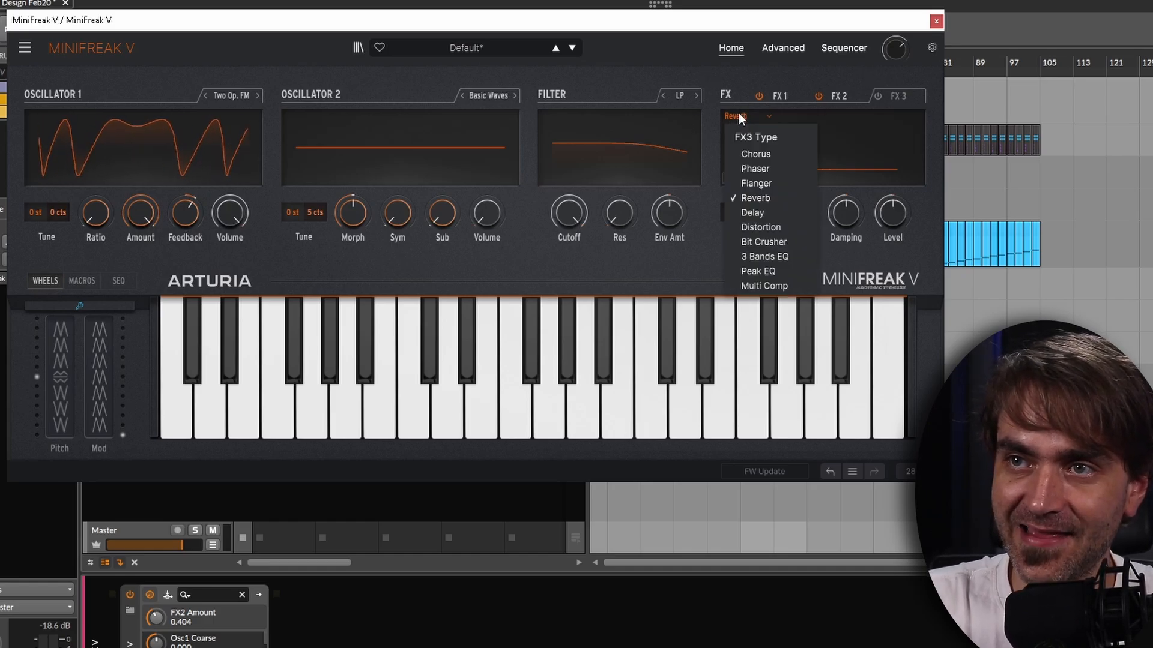
pyautogui.click(759, 228)
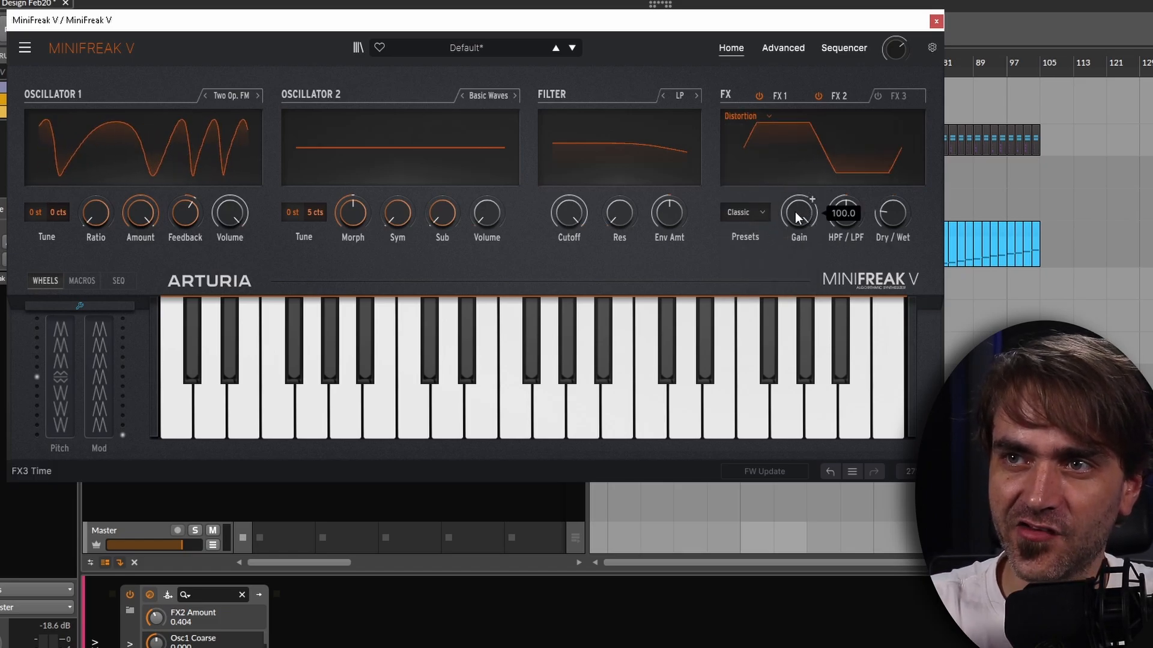
pyautogui.click(757, 213)
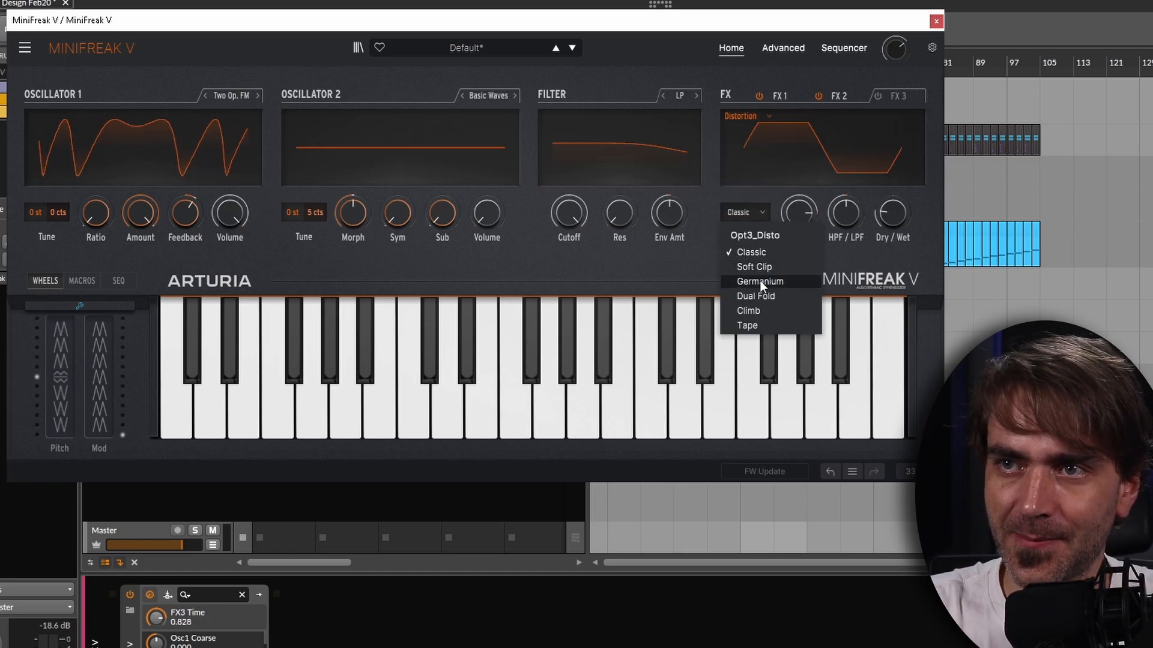
pyautogui.click(760, 282)
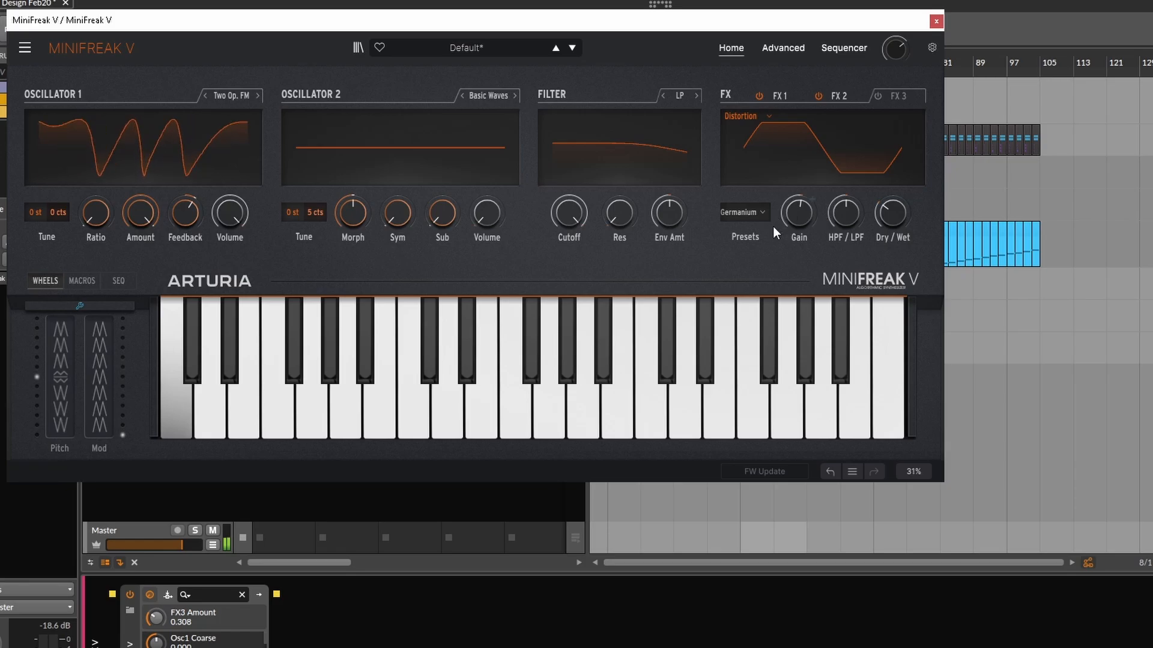
# Enable FX 3, bring its Dry/Wet to about half, lower the Gain and raise HPF/LPF to about 0.62.
pyautogui.moveTo(893, 213); pyautogui.dragTo(892, 172)
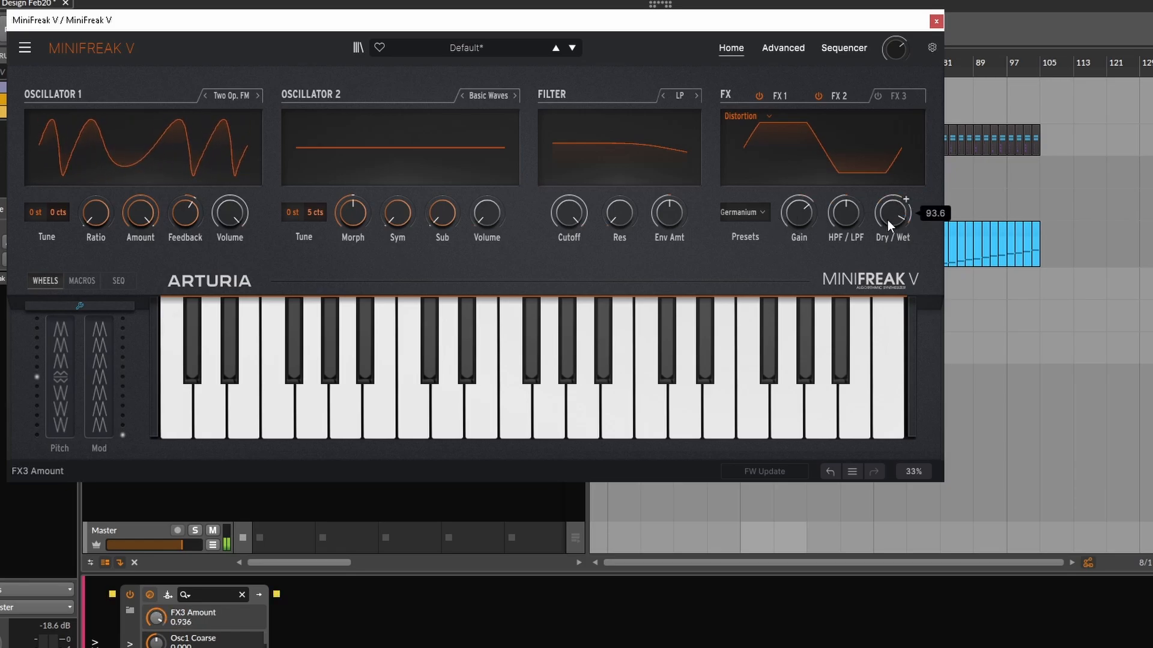
pyautogui.click(882, 96)
pyautogui.moveTo(897, 225); pyautogui.dragTo(897, 249)
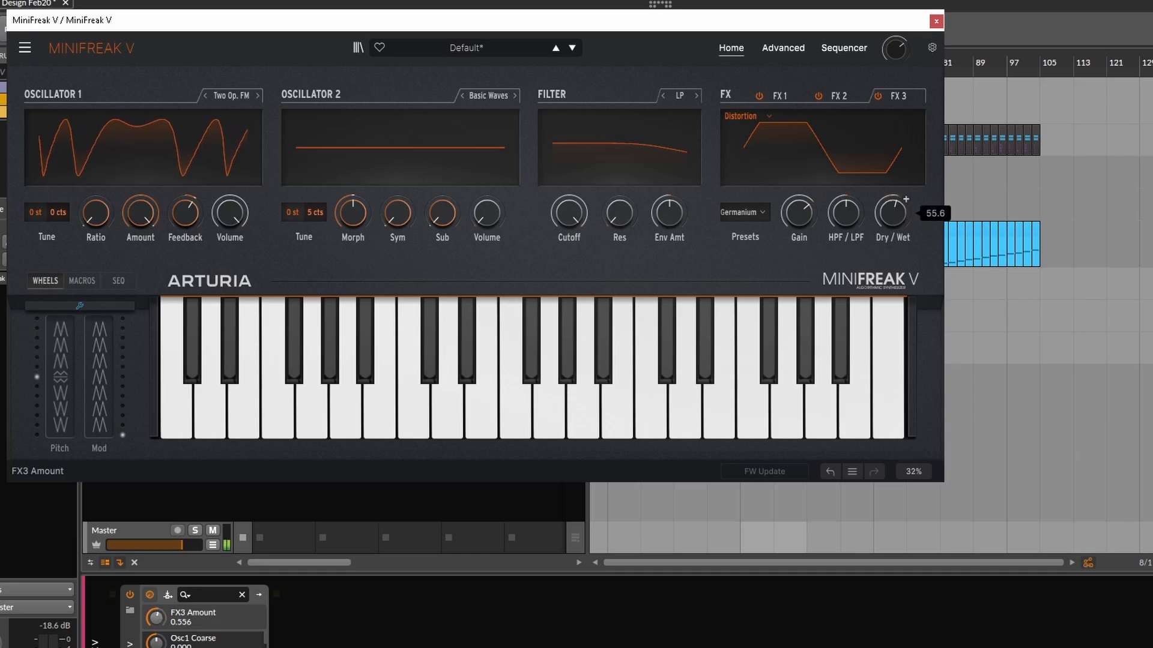
pyautogui.moveTo(817, 217); pyautogui.dragTo(839, 212)
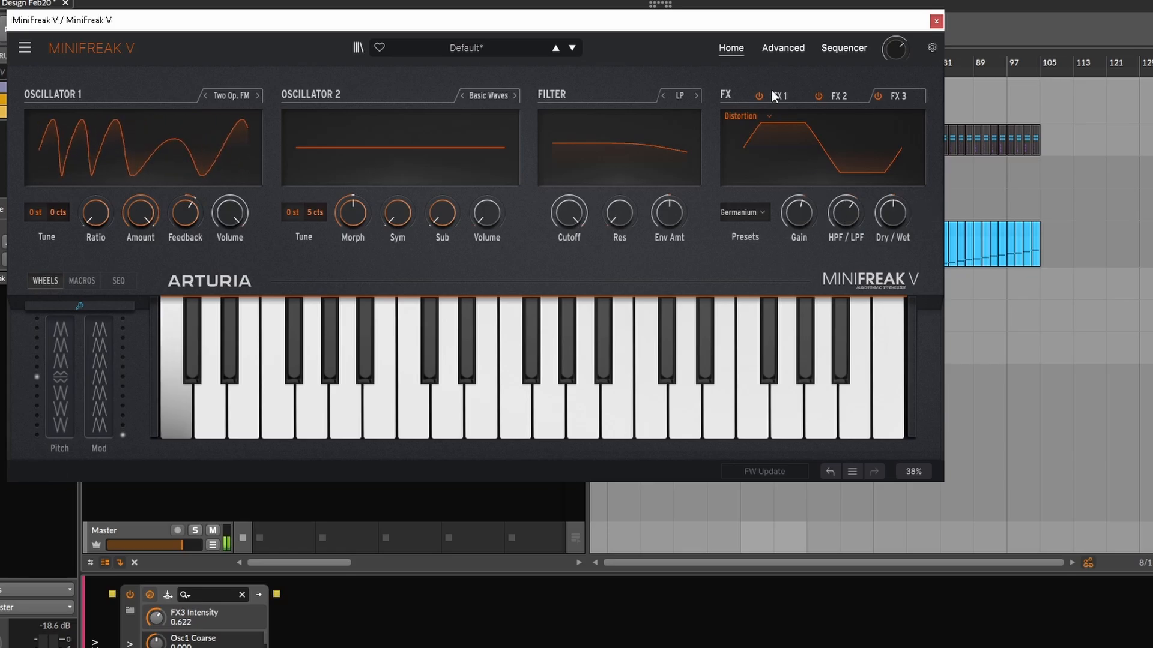
# Set the Dry/Wet of the FX 1 chorus to about 37.
pyautogui.click(773, 91)
pyautogui.click(894, 212)
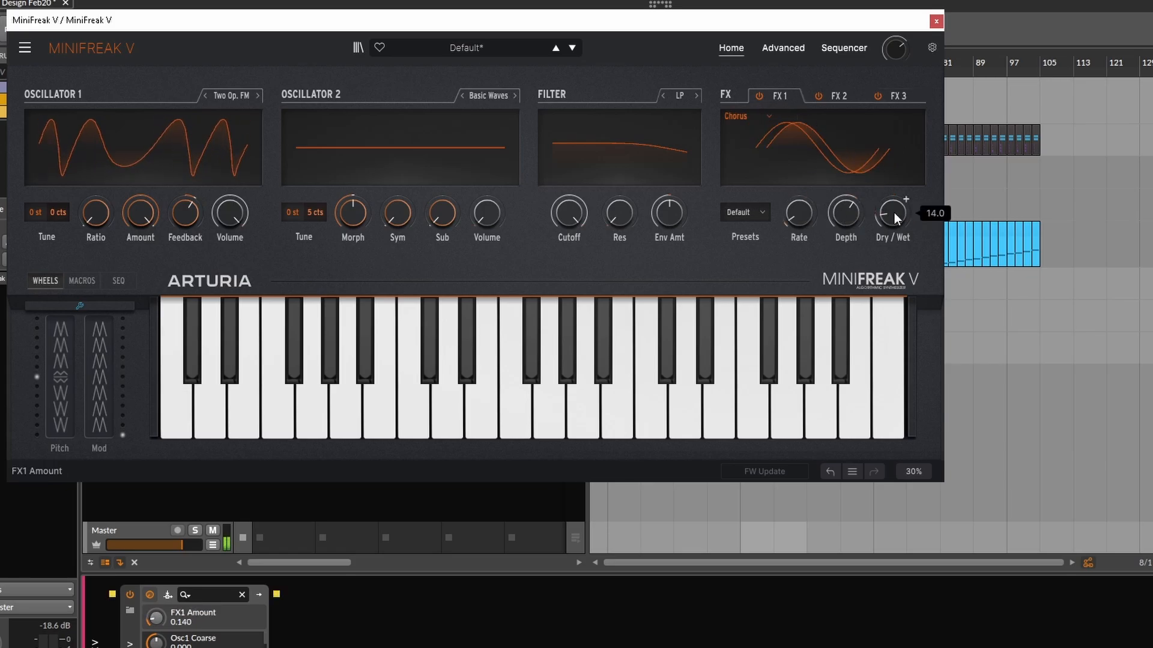
pyautogui.moveTo(850, 215); pyautogui.dragTo(895, 206)
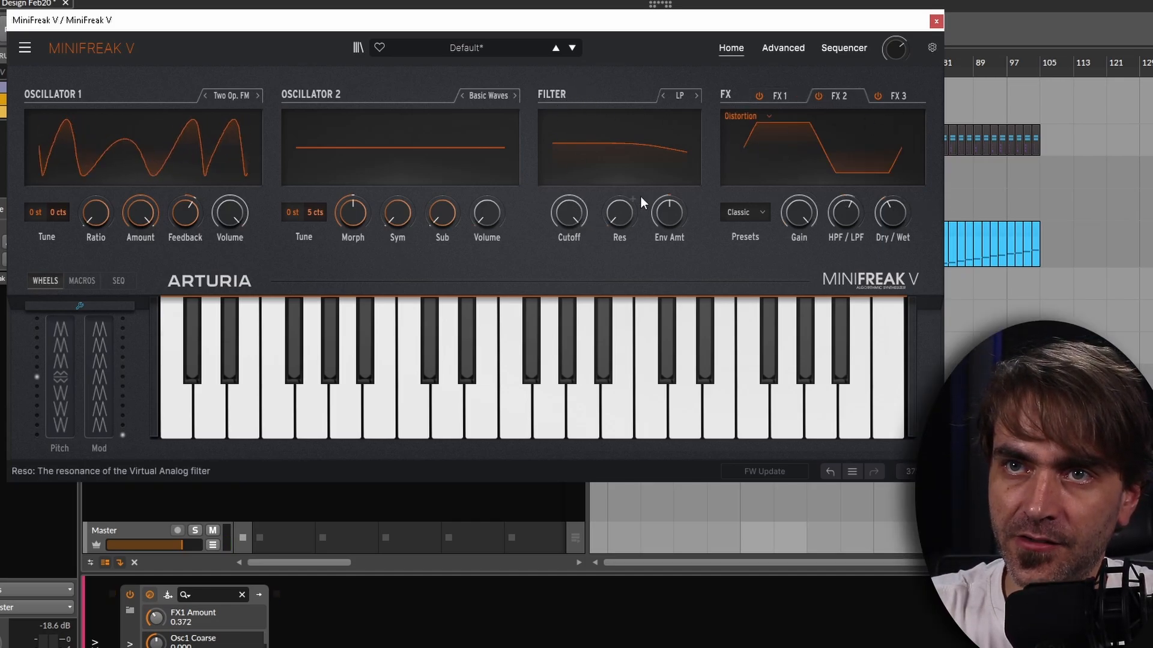
# Change the filter to HP, raise Res well past the midpoint and set Cutoff to about 46.
pyautogui.click(681, 94)
pyautogui.click(682, 163)
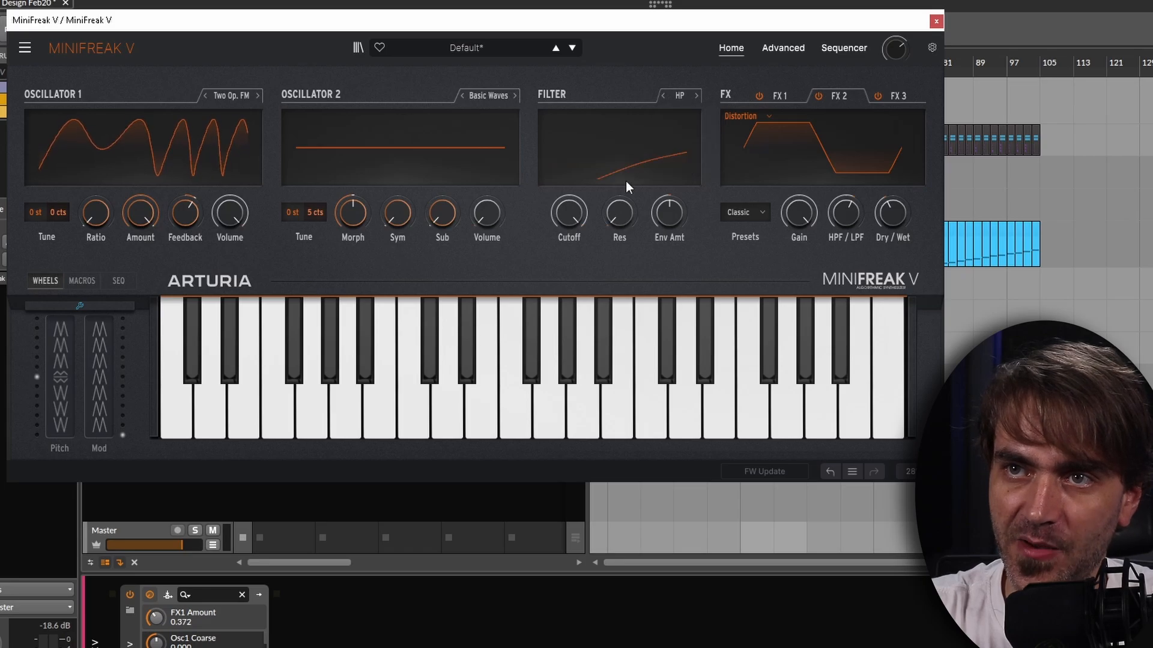
pyautogui.moveTo(569, 212); pyautogui.dragTo(568, 282)
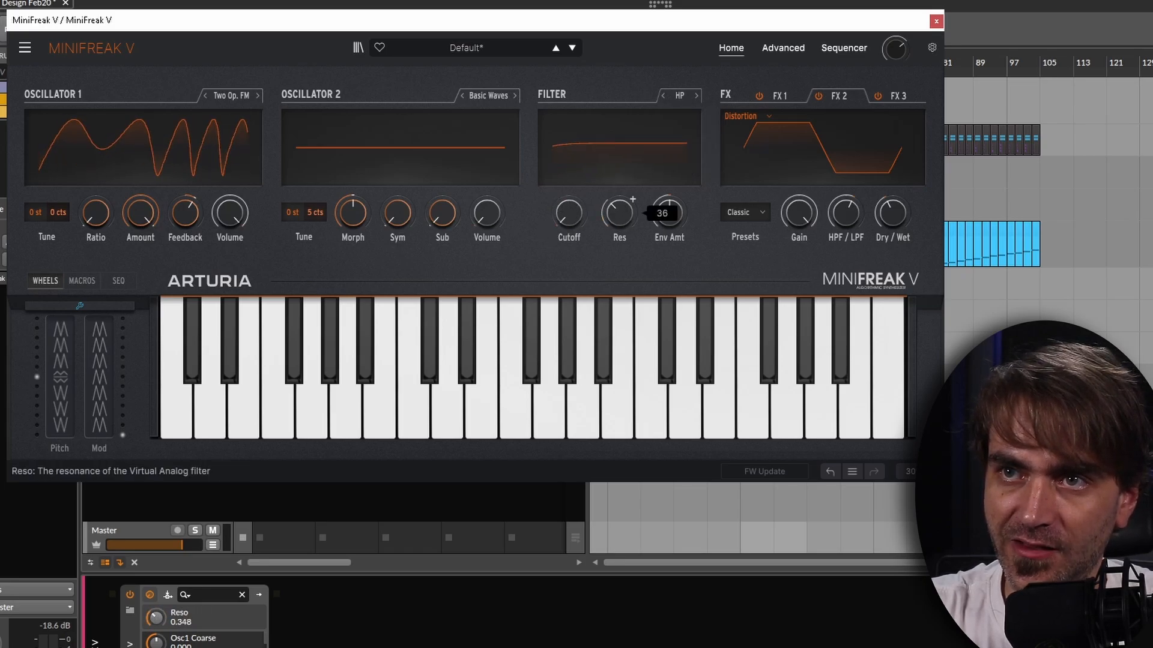
pyautogui.moveTo(571, 224); pyautogui.dragTo(610, 186)
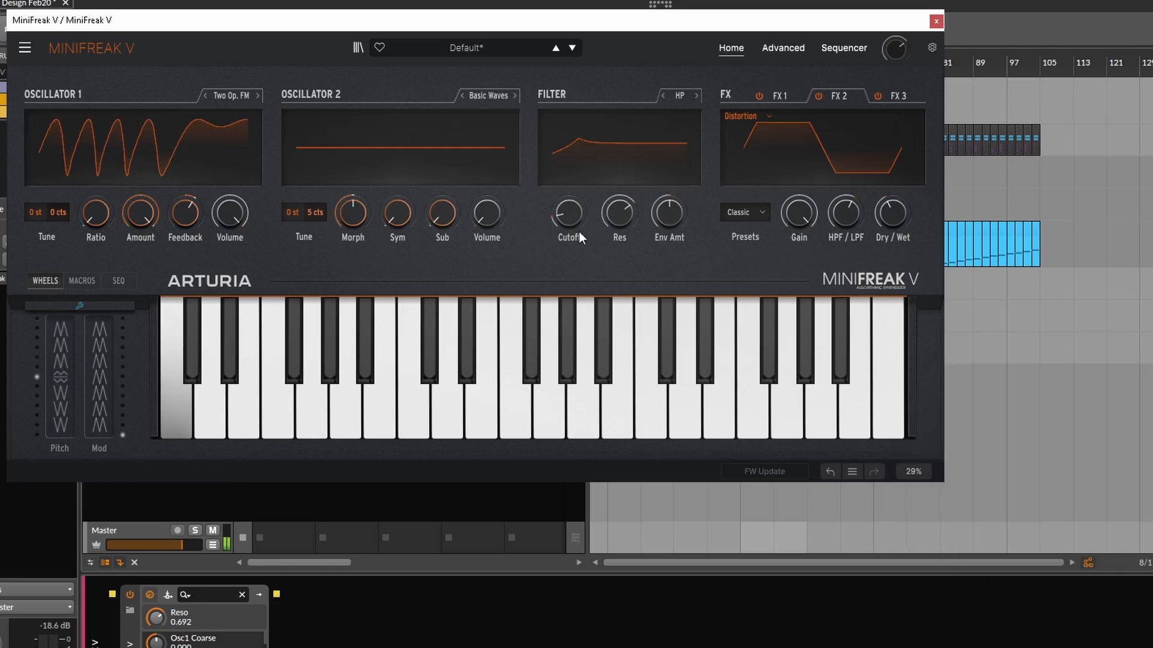
pyautogui.moveTo(618, 221); pyautogui.dragTo(575, 207)
pyautogui.moveTo(569, 219); pyautogui.dragTo(557, 230)
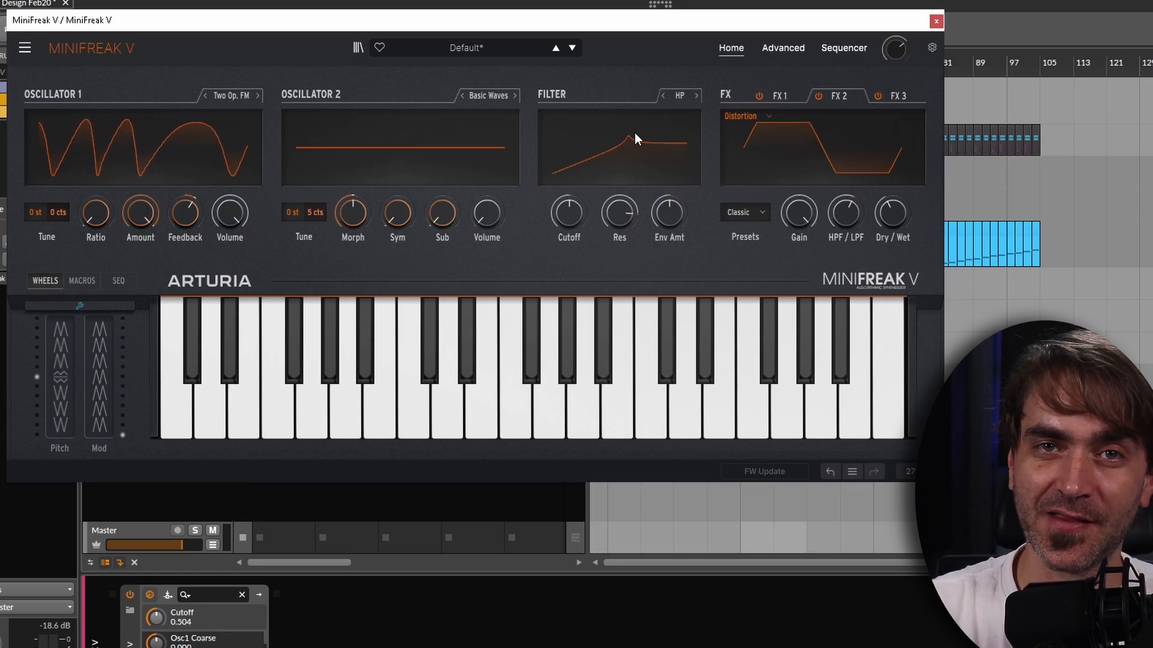
pyautogui.moveTo(563, 208)
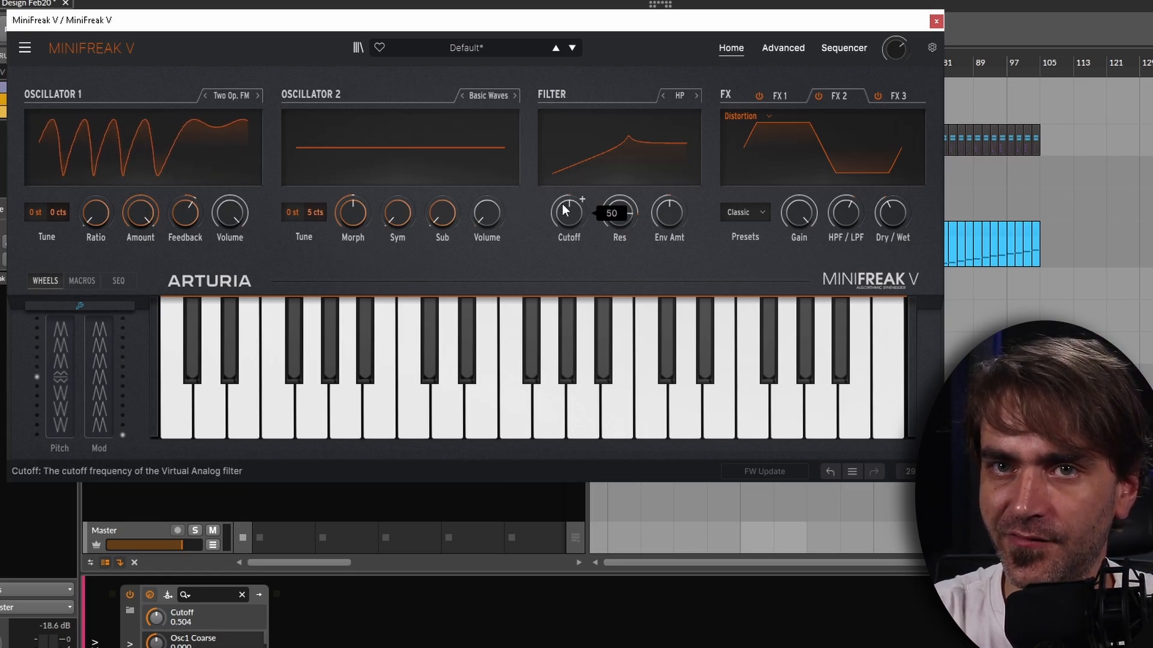
pyautogui.moveTo(568, 206); pyautogui.dragTo(568, 211)
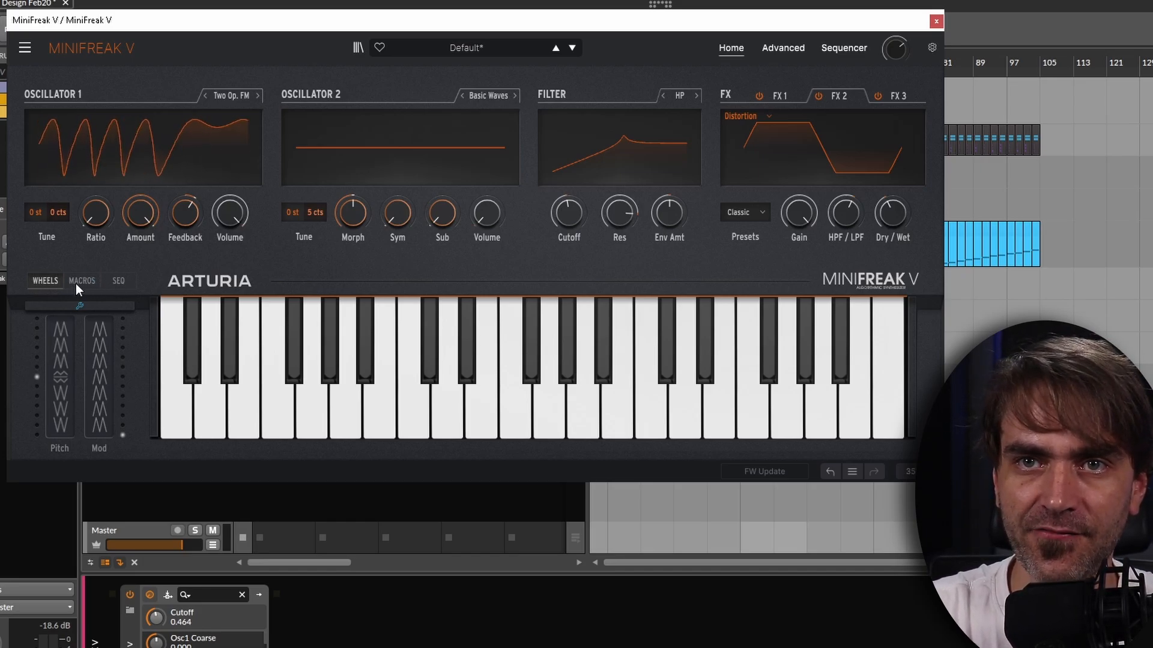
# Show the Macro 1 and Macro 2 strips and switch the synth to the Advanced view.
pyautogui.click(76, 286)
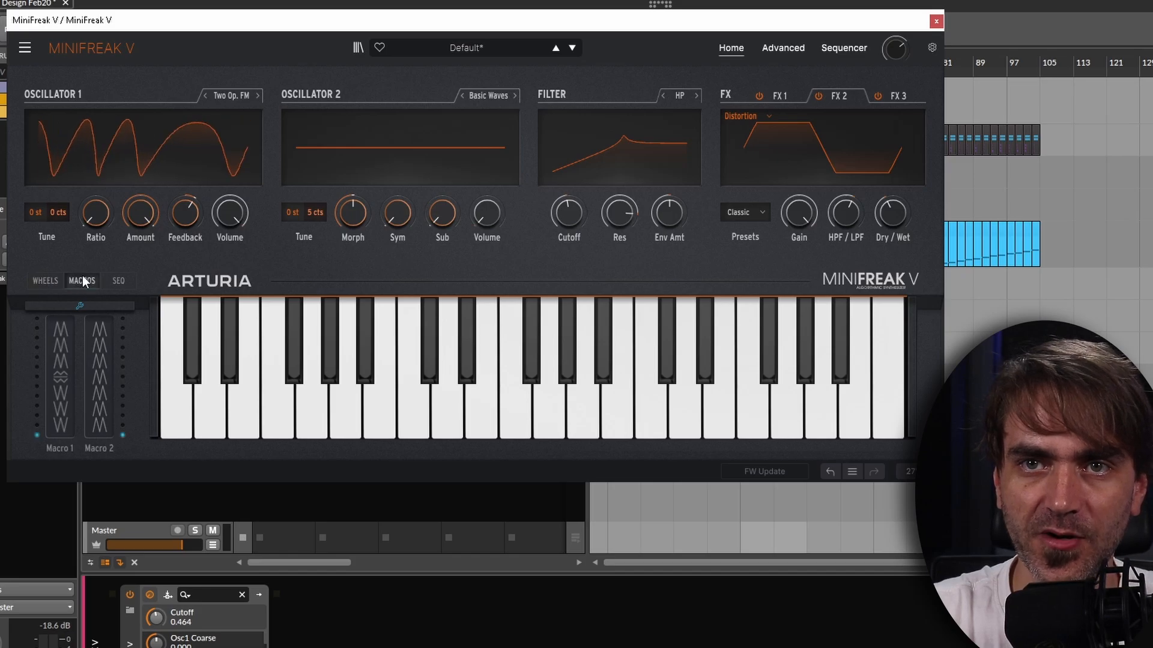
pyautogui.click(73, 308)
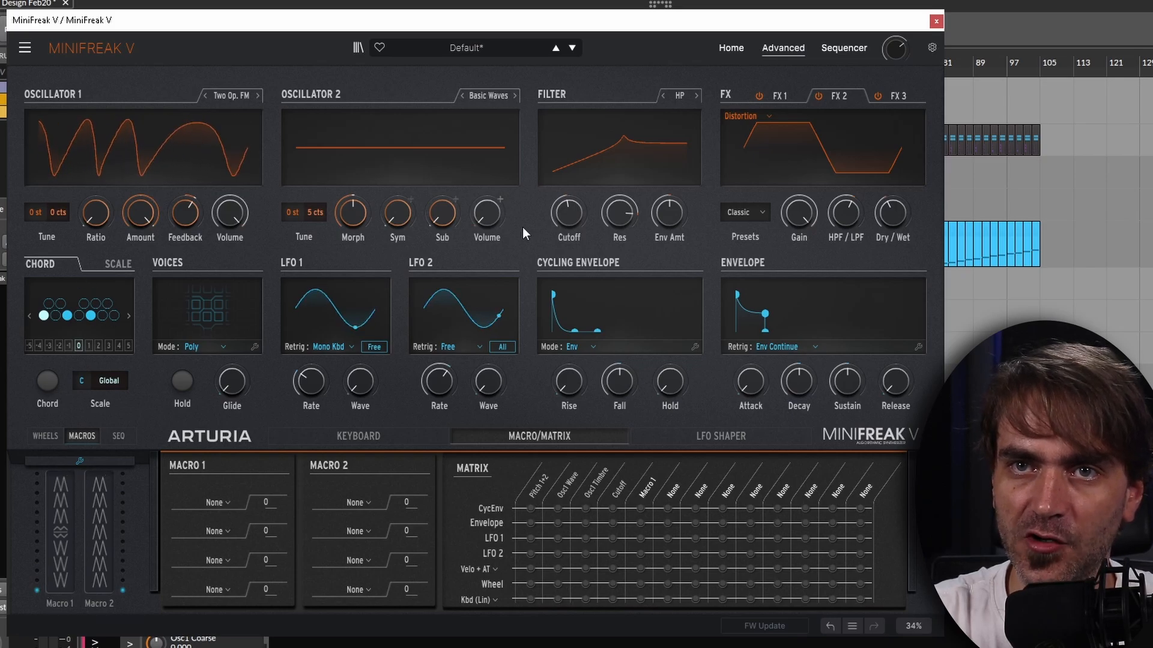
pyautogui.click(738, 50)
pyautogui.click(765, 50)
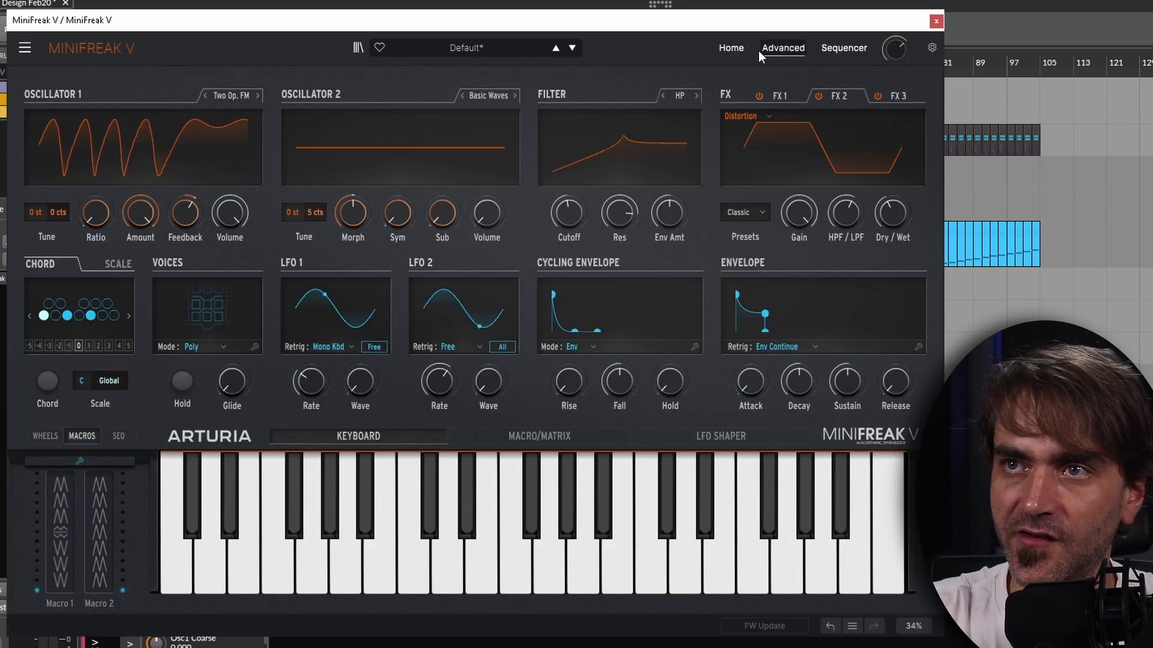
# Look through the Home and Advanced views and the keyboard, macro/modulation matrix and LFO Shaper sections.
pyautogui.click(736, 49)
pyautogui.click(769, 50)
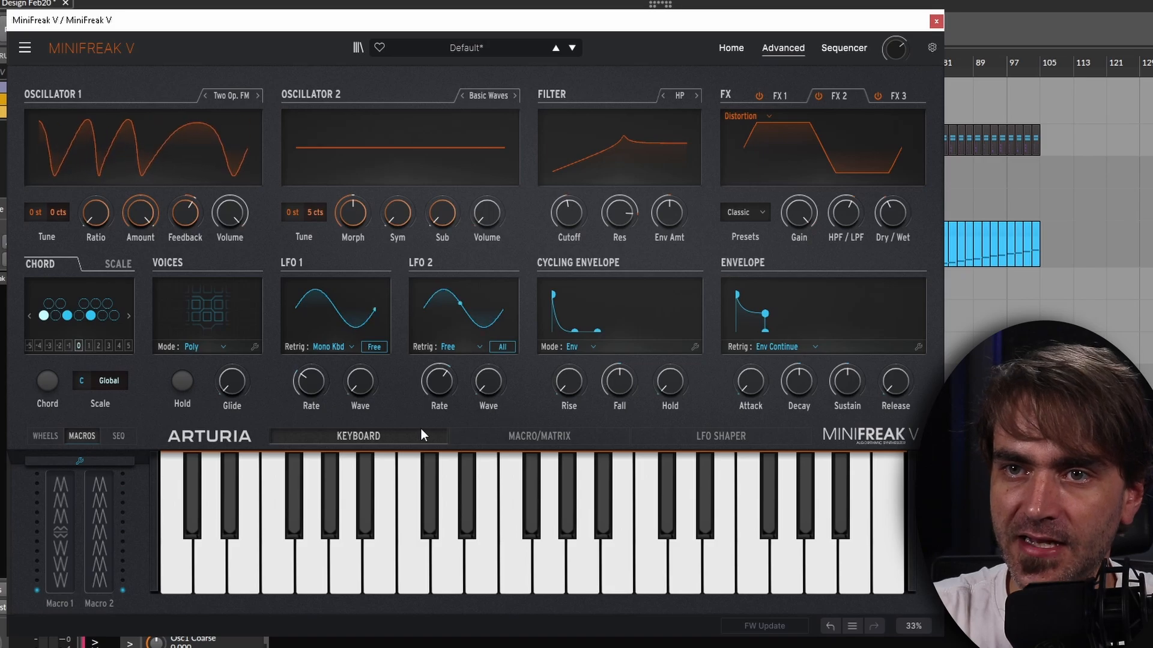
pyautogui.click(511, 441)
pyautogui.click(391, 436)
pyautogui.click(503, 434)
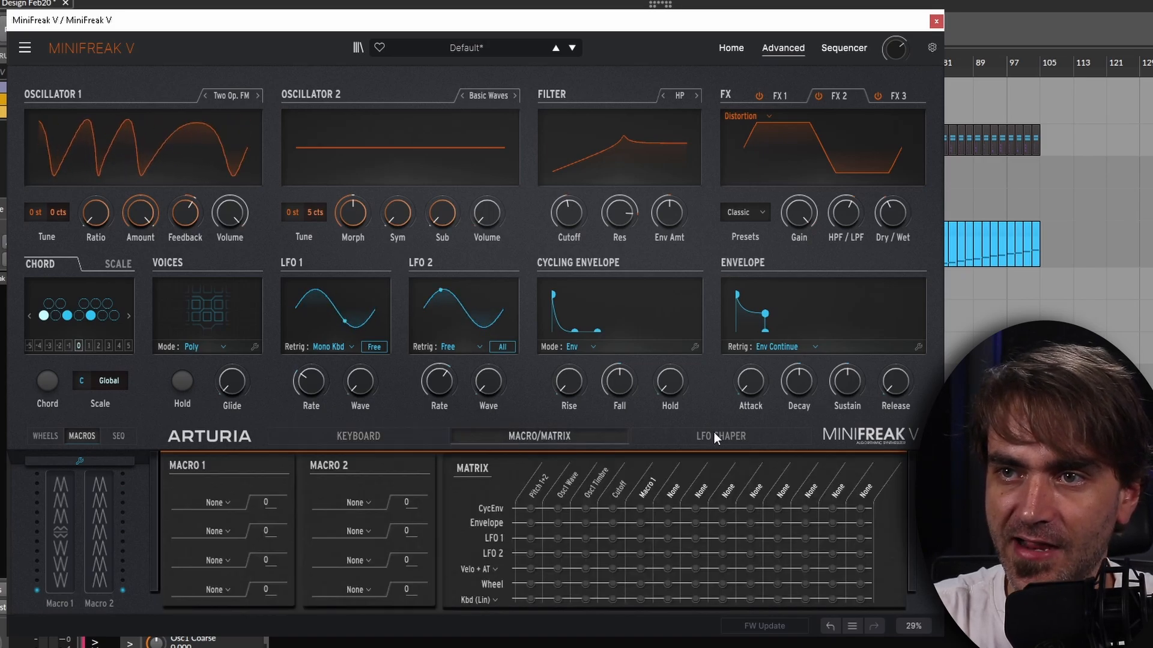
pyautogui.click(714, 435)
pyautogui.click(542, 437)
pyautogui.click(384, 433)
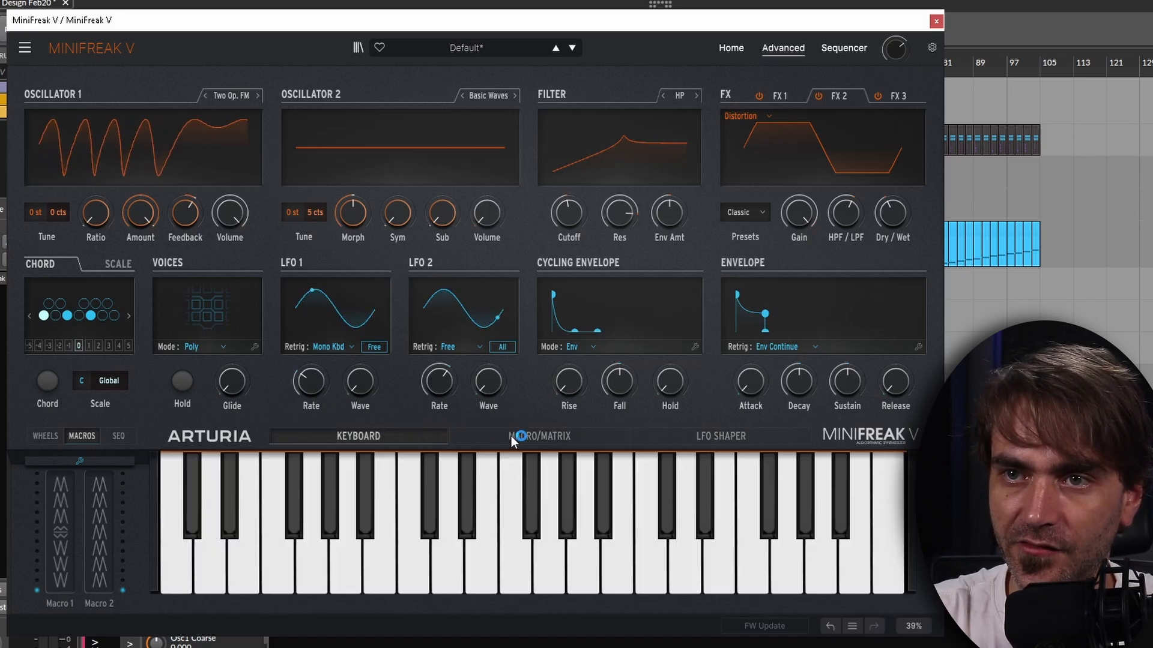
pyautogui.click(511, 436)
pyautogui.click(734, 430)
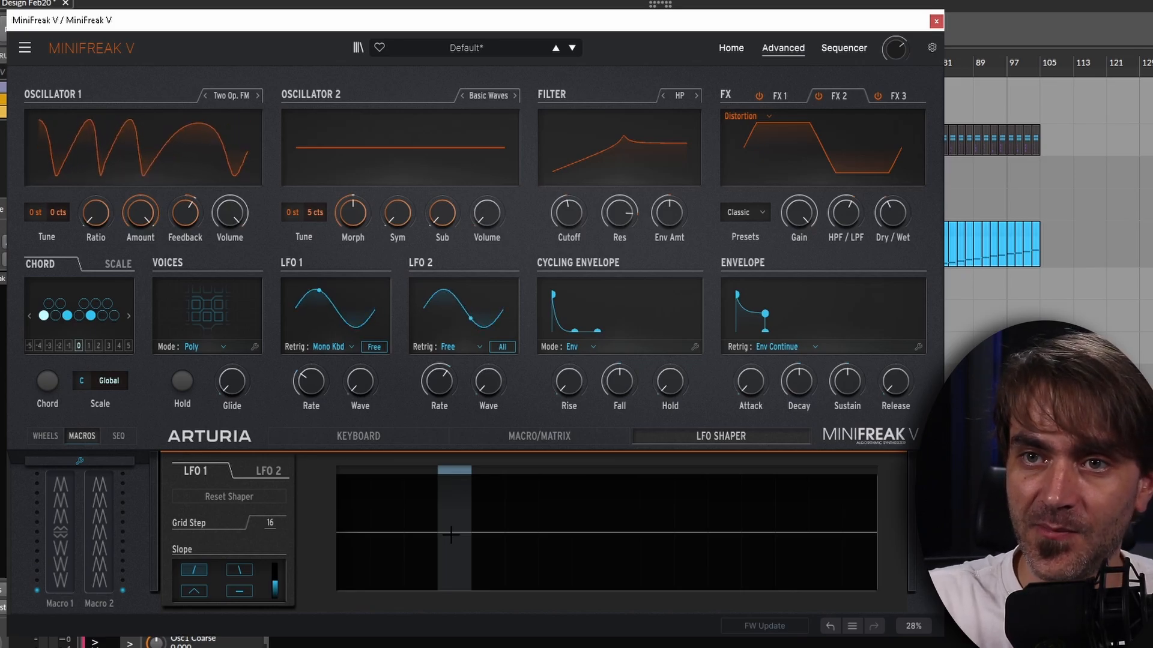
# Assign the filter Cutoff as Macro 1's first destination with an amount of 31, and test the macro across its range.
pyautogui.click(539, 436)
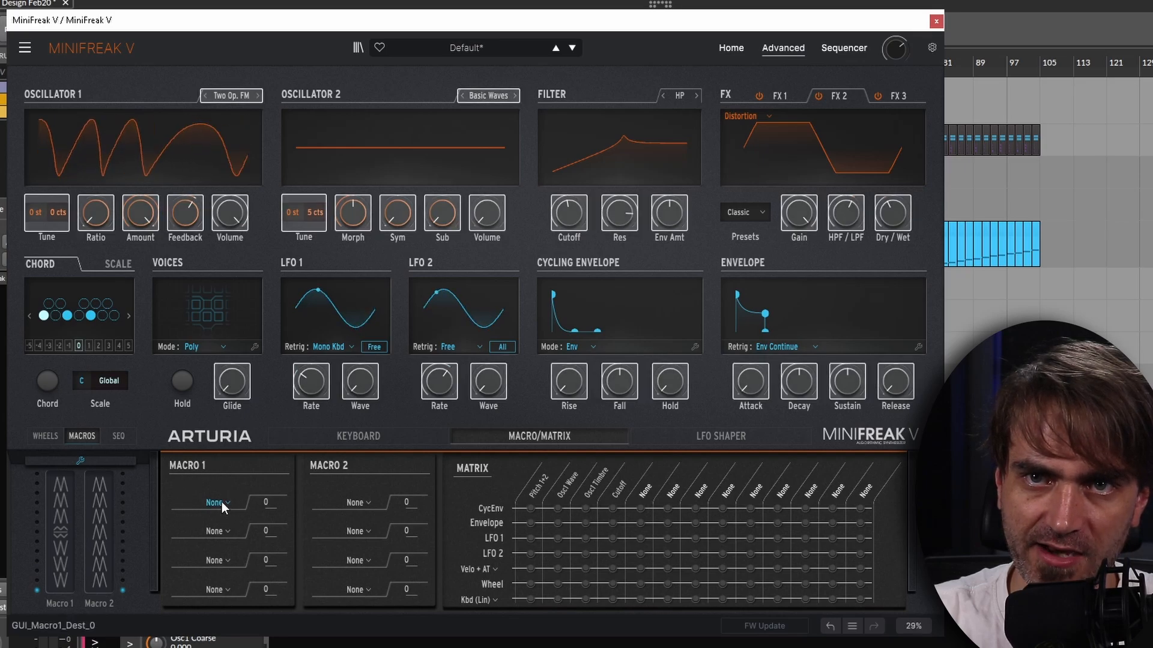
pyautogui.moveTo(112, 514)
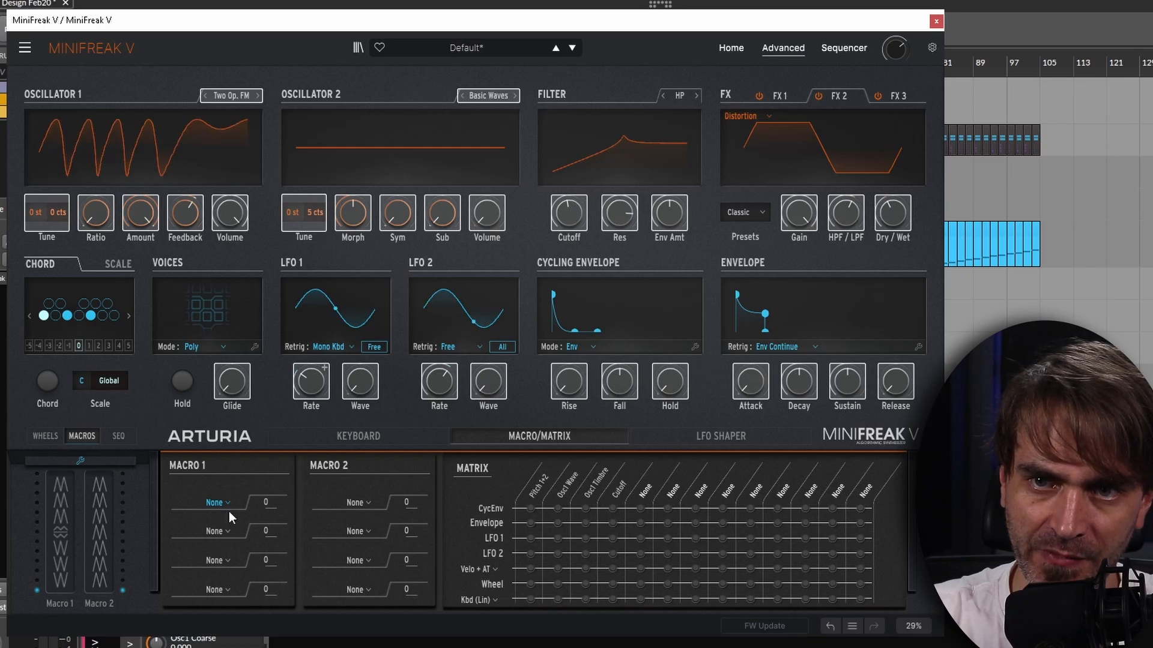
pyautogui.click(572, 211)
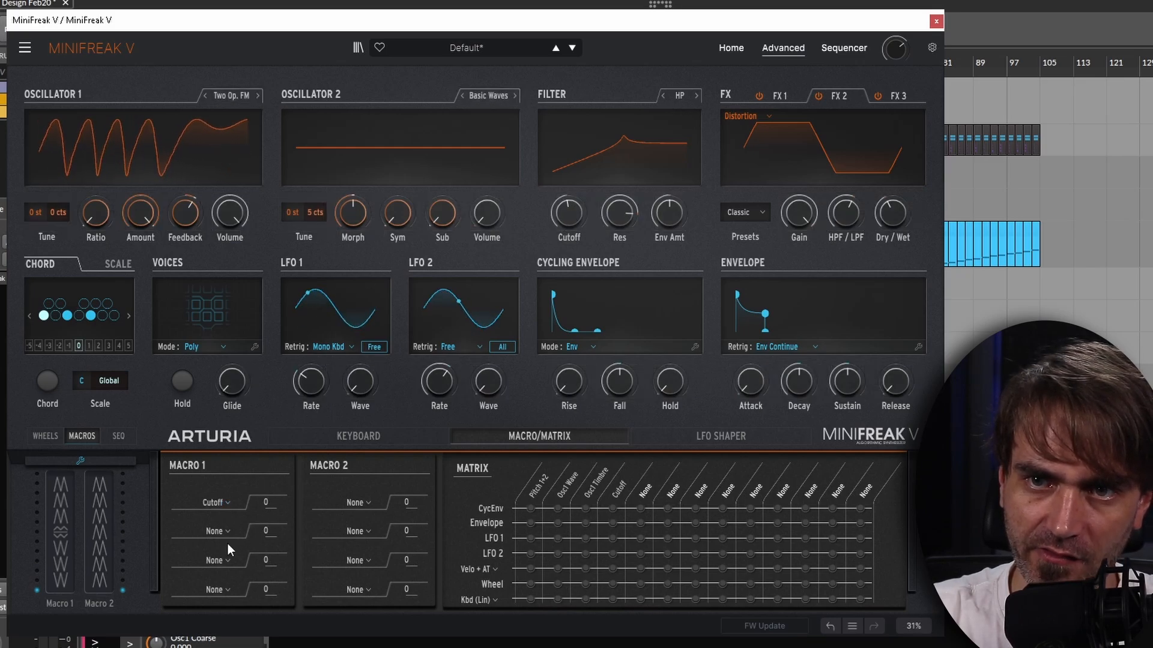
pyautogui.moveTo(275, 496); pyautogui.dragTo(275, 451)
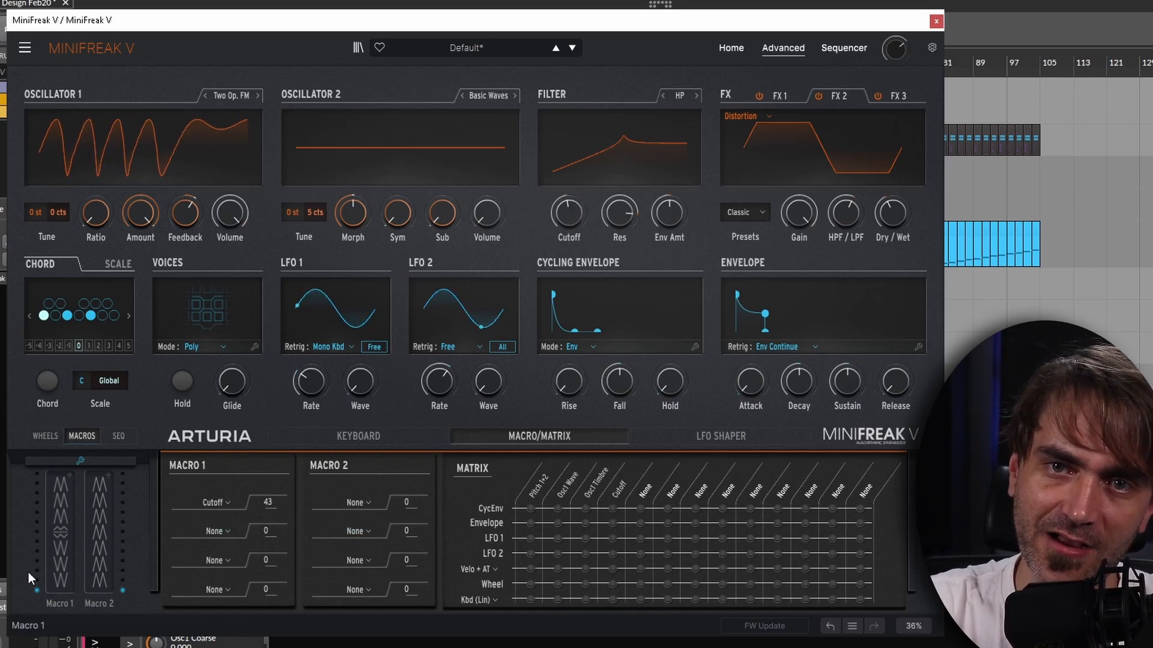
pyautogui.moveTo(49, 571); pyautogui.dragTo(49, 474)
pyautogui.moveTo(268, 502); pyautogui.dragTo(268, 520)
pyautogui.moveTo(61, 499); pyautogui.dragTo(62, 580)
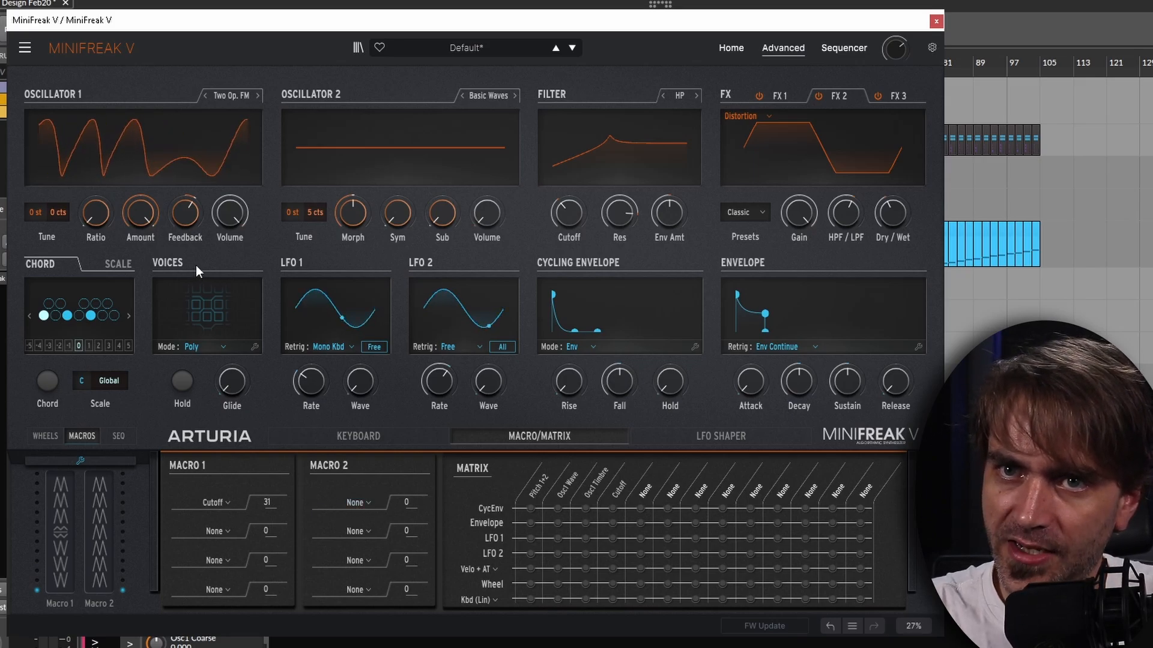
# Assign Oscillator 1's Feedback to Macro 2 with an amount of 31, and sweep both macros to test the sound.
pyautogui.moveTo(188, 216)
pyautogui.moveTo(188, 215); pyautogui.dragTo(407, 465)
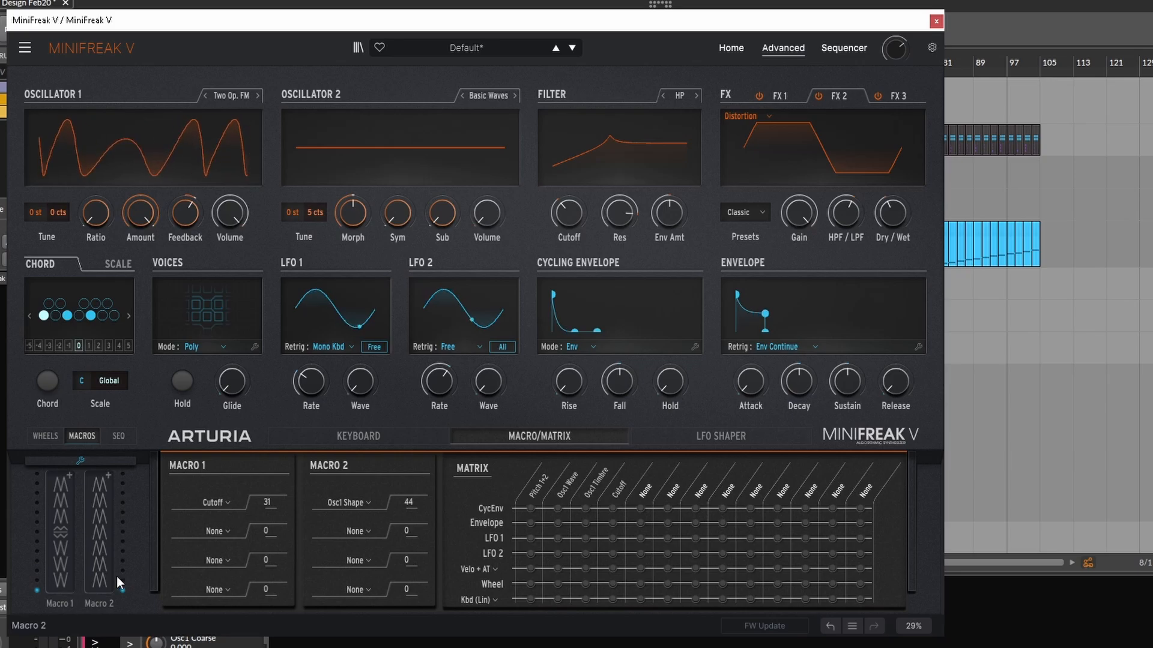
pyautogui.moveTo(106, 573); pyautogui.dragTo(105, 472)
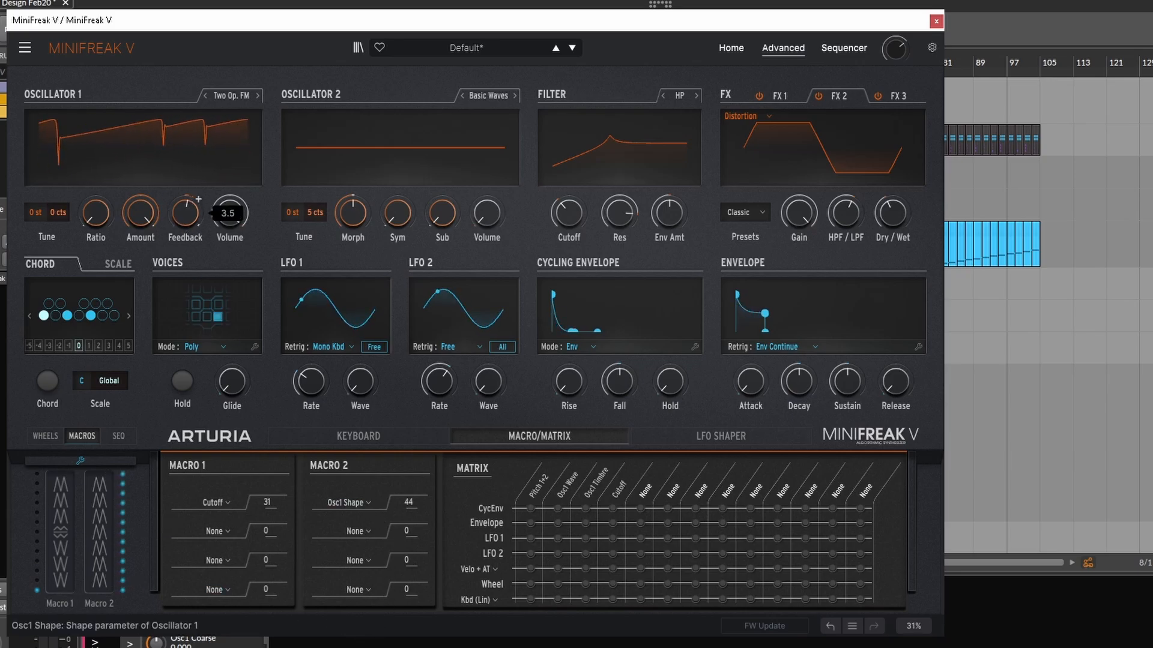
pyautogui.moveTo(415, 500); pyautogui.dragTo(415, 511)
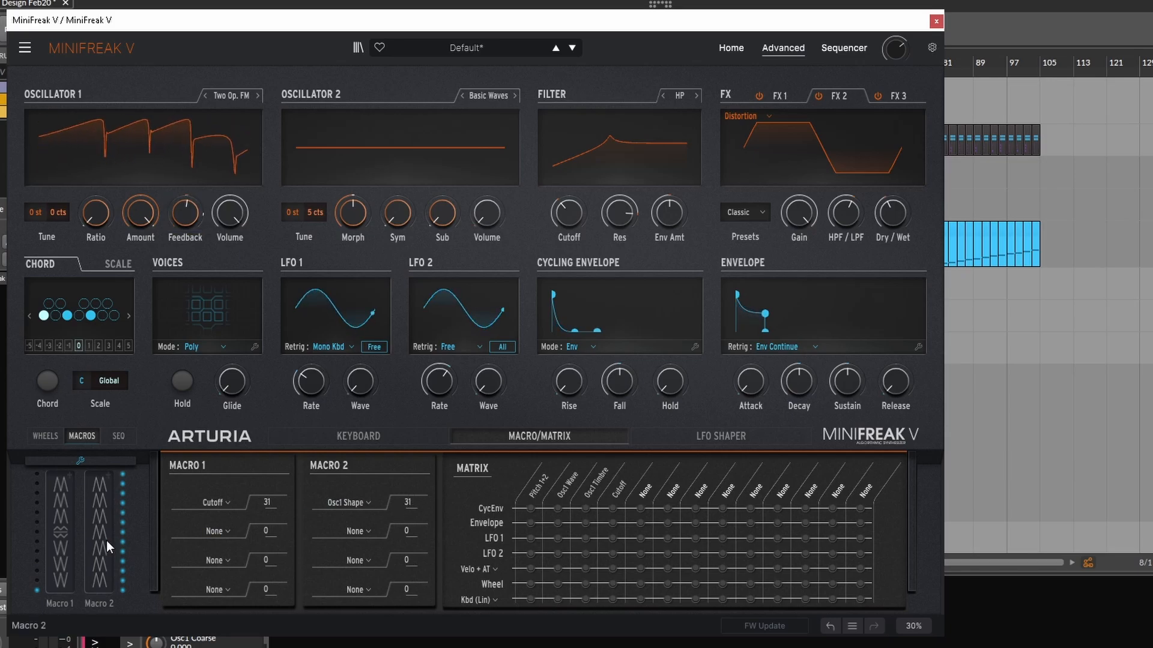
pyautogui.moveTo(99, 497); pyautogui.dragTo(61, 528)
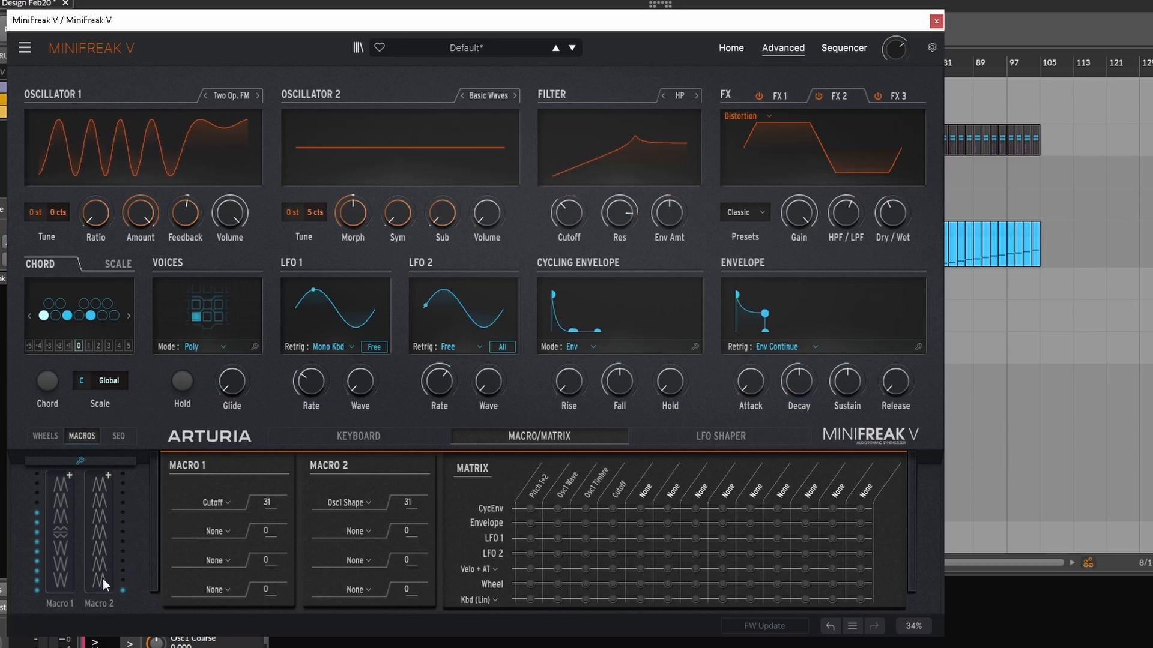
pyautogui.moveTo(100, 579); pyautogui.dragTo(60, 588)
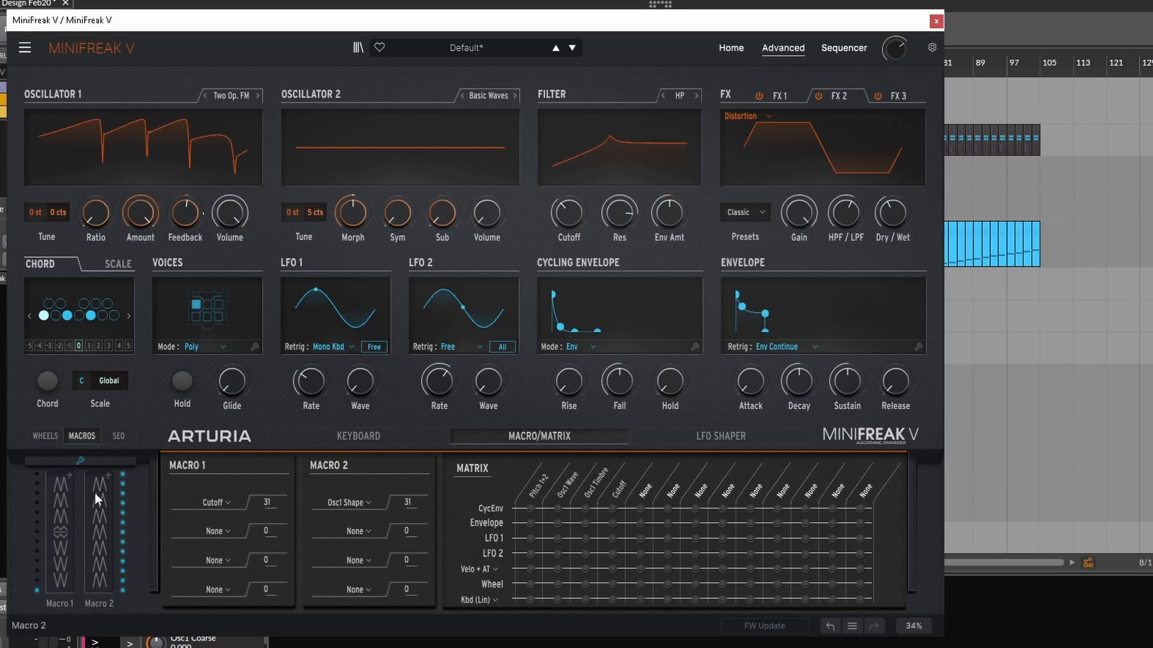
pyautogui.moveTo(96, 494); pyautogui.dragTo(98, 587)
# Lower Oscillator 1's Feedback to just below the midpoint, set Macro 2's Osc1 Shape amount to 24 and test the macros.
pyautogui.moveTo(189, 204); pyautogui.dragTo(188, 212)
pyautogui.moveTo(108, 580); pyautogui.dragTo(108, 492)
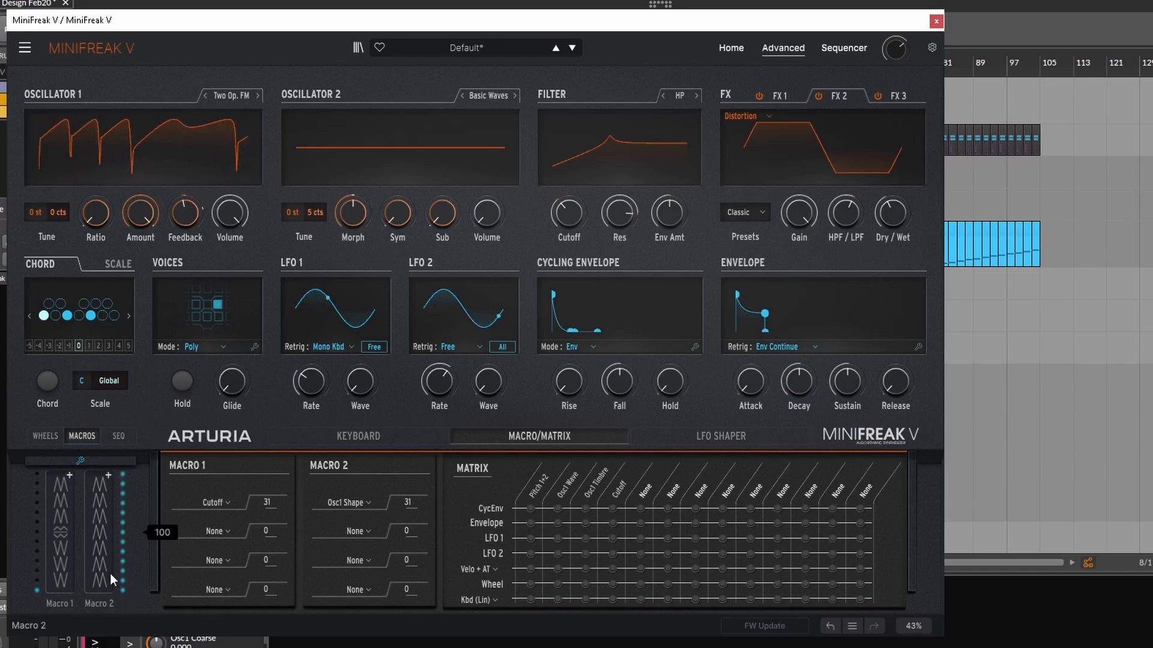
pyautogui.moveTo(410, 504); pyautogui.dragTo(410, 516)
pyautogui.moveTo(101, 489)
pyautogui.mouseDown()
pyautogui.moveTo(101, 588)
pyautogui.moveTo(101, 486)
pyautogui.mouseUp()
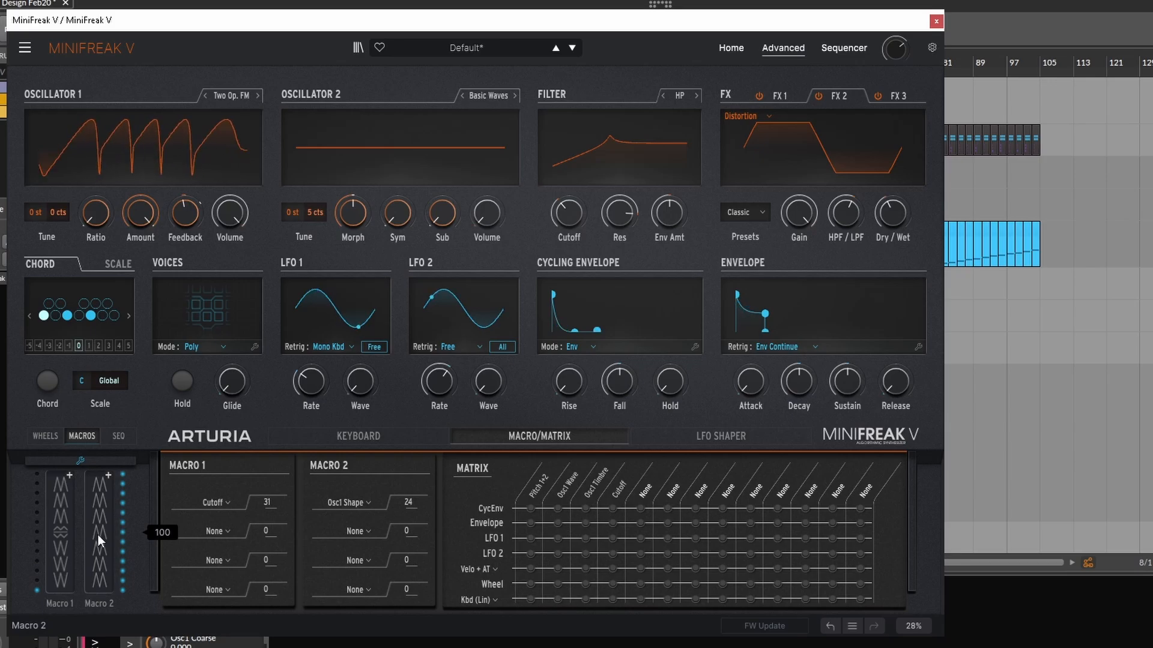
pyautogui.moveTo(60, 540); pyautogui.dragTo(60, 594)
pyautogui.moveTo(103, 487)
pyautogui.mouseDown()
pyautogui.moveTo(103, 593)
pyautogui.moveTo(104, 474)
pyautogui.mouseUp()
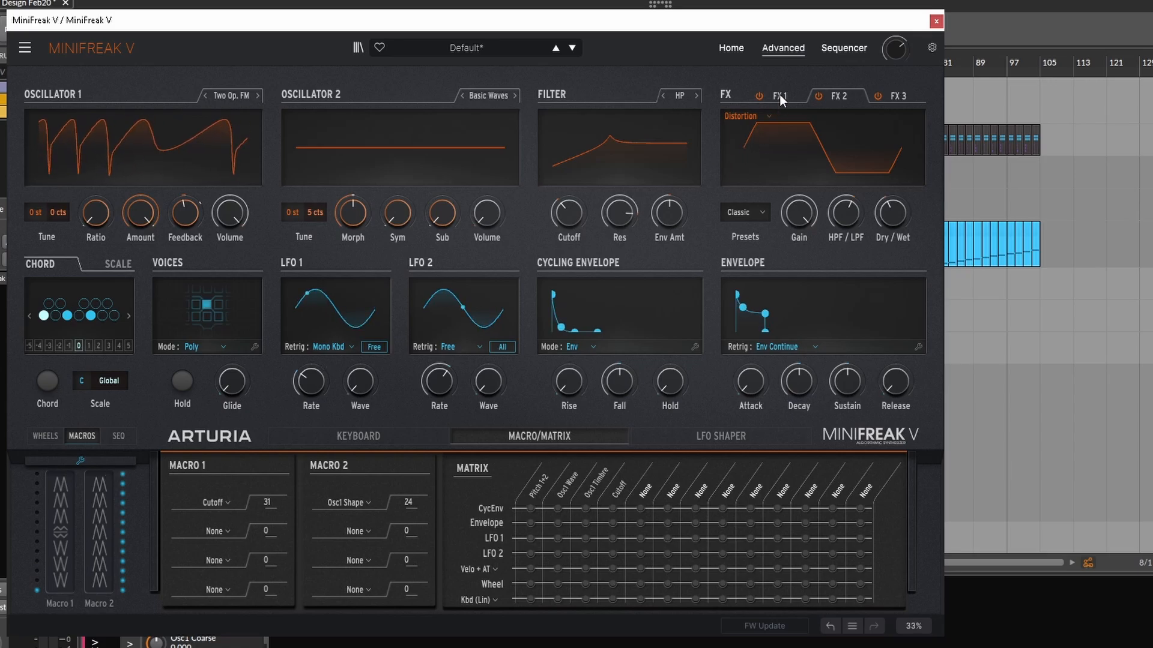
# Add FX2 Intensity as Macro 2's second destination with an amount of 20, and test the macro.
pyautogui.click(363, 531)
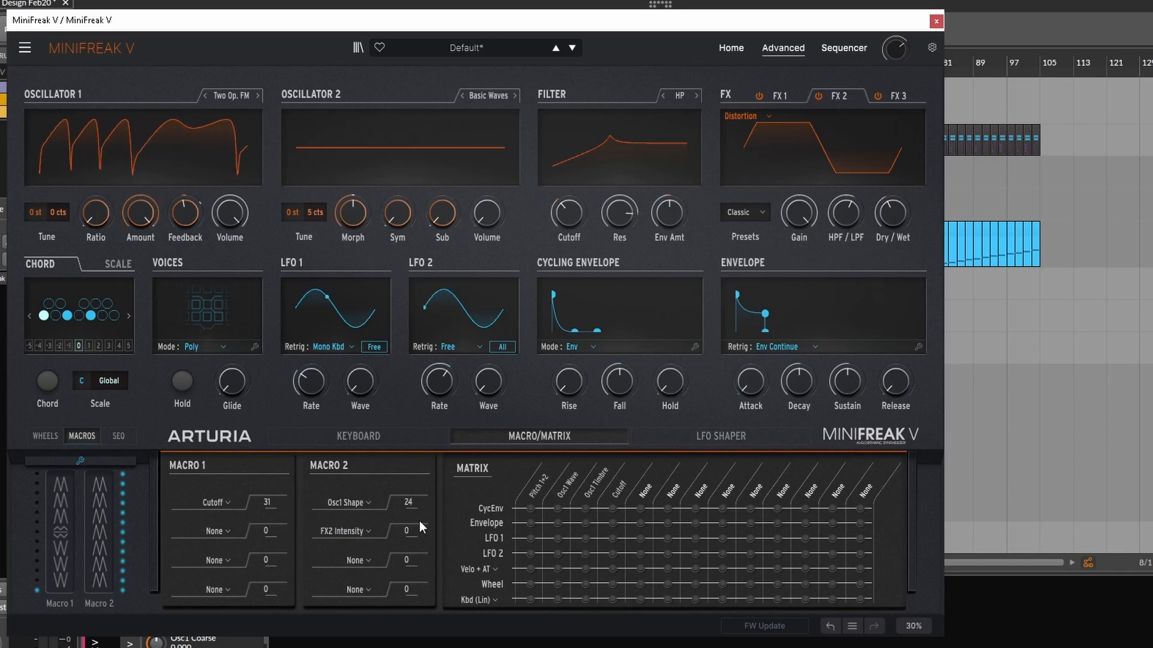
pyautogui.moveTo(409, 530); pyautogui.dragTo(409, 514)
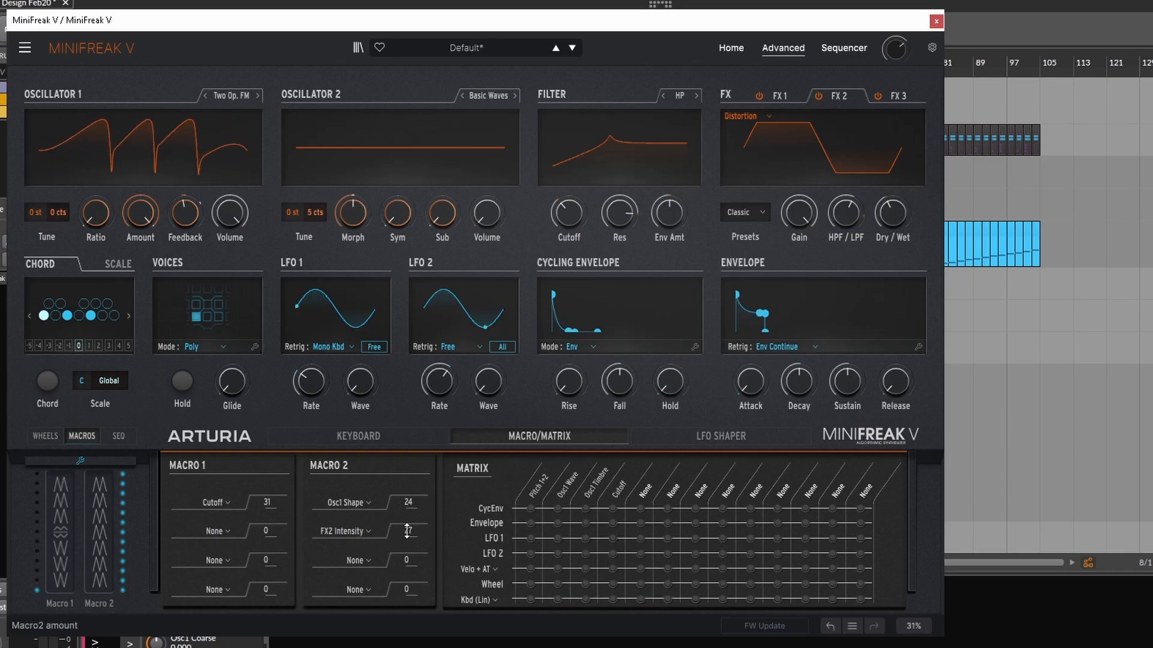
pyautogui.moveTo(99, 527); pyautogui.dragTo(99, 541)
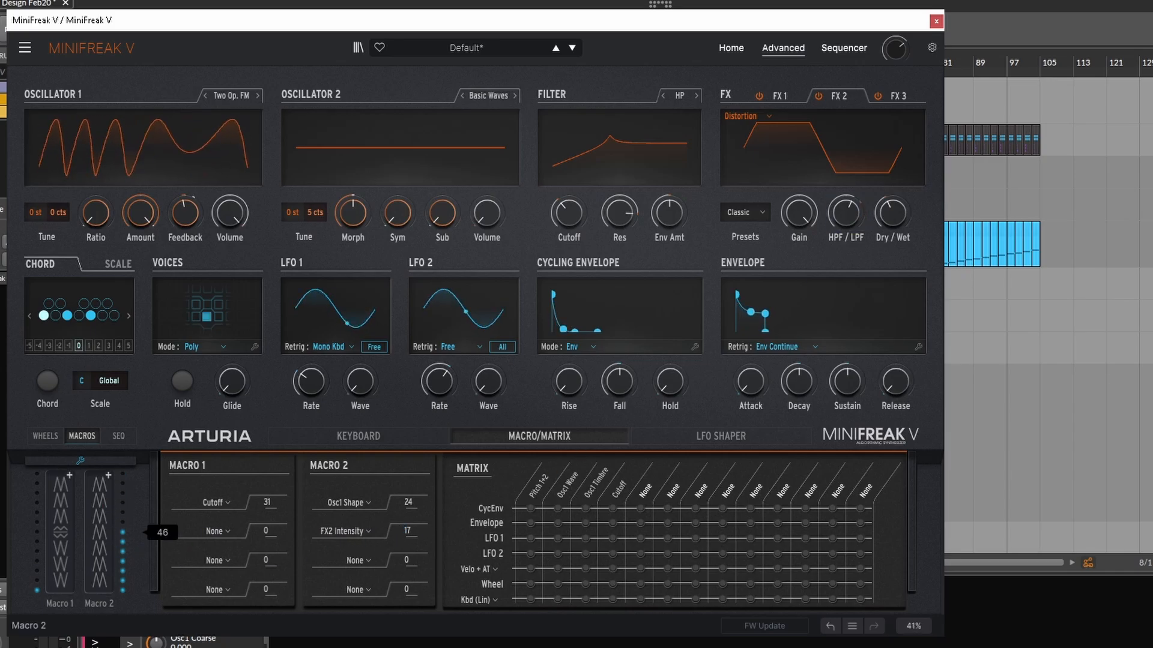
# Show FX 3 and add its HPF/LPF control as Macro 1's second destination, FX3 Intensity, with an amount of 21.
pyautogui.click(895, 96)
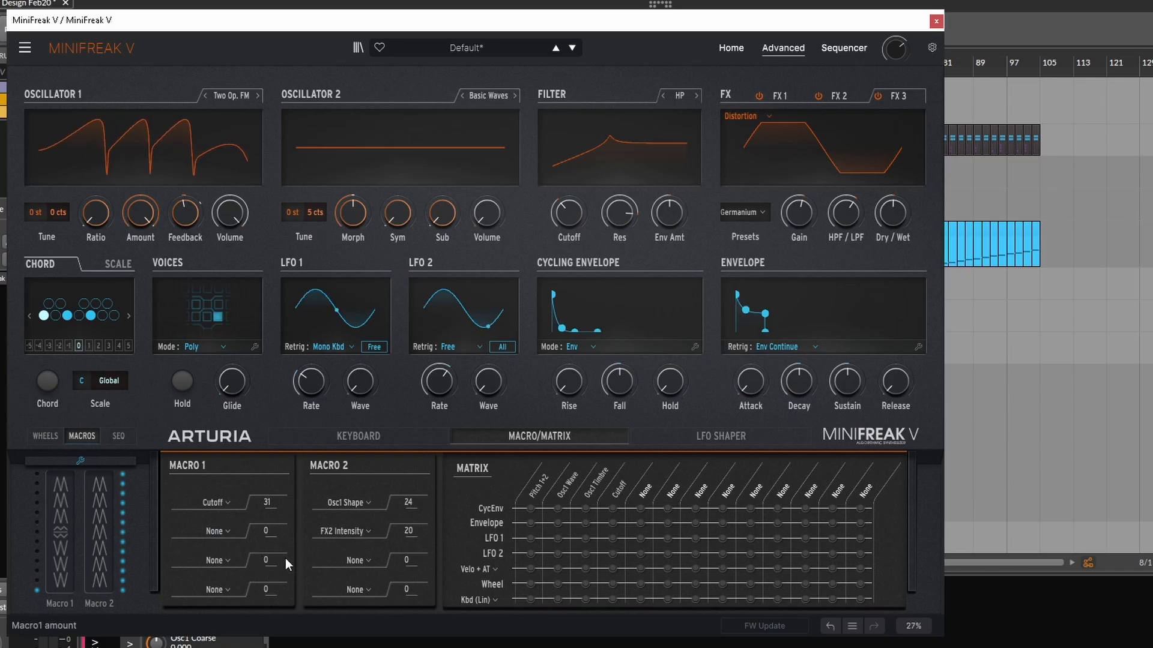
pyautogui.click(220, 532)
pyautogui.click(845, 215)
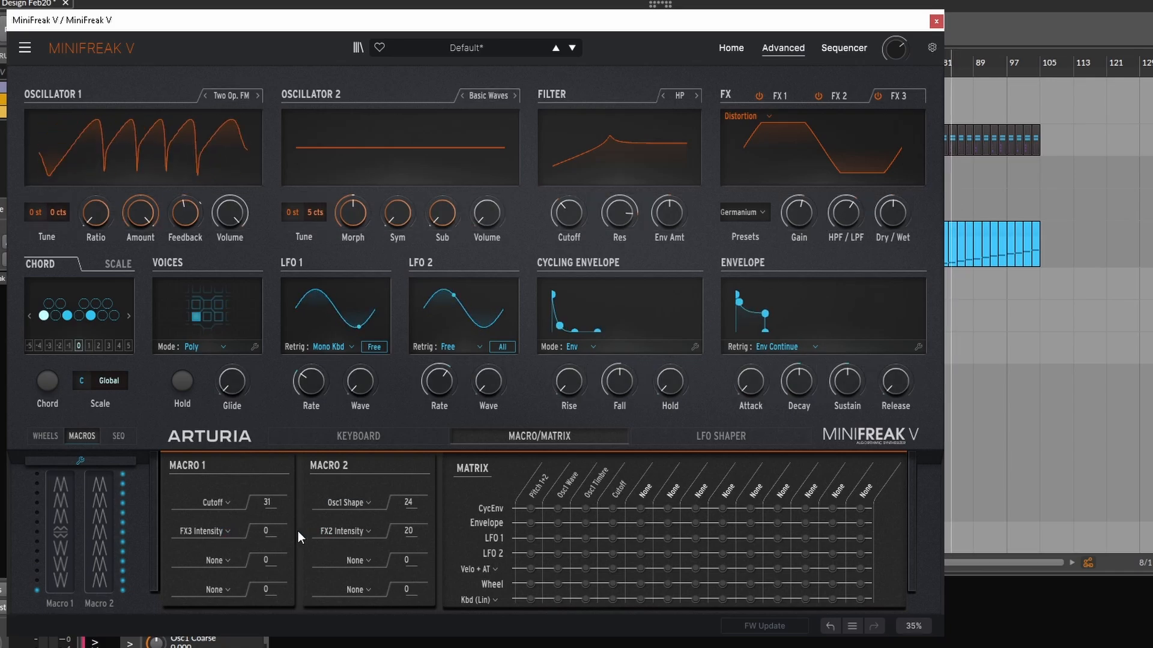
pyautogui.moveTo(265, 531); pyautogui.dragTo(266, 511)
# Lower the FX 2 distortion's Dry/Wet slightly and bring Macro 1 to about a quarter and Macro 2 to about two thirds.
pyautogui.moveTo(60, 556)
pyautogui.mouseDown()
pyautogui.moveTo(60, 533)
pyautogui.moveTo(90, 521)
pyautogui.moveTo(60, 557)
pyautogui.moveTo(60, 533)
pyautogui.mouseUp()
pyautogui.click(838, 96)
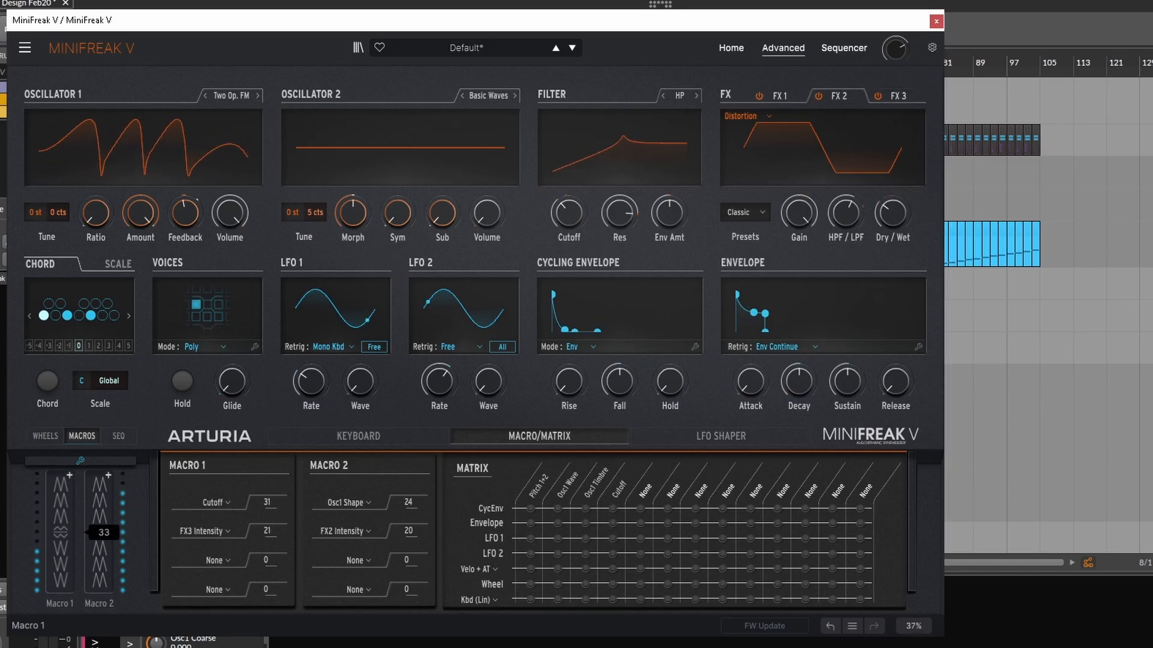
pyautogui.moveTo(99, 499); pyautogui.dragTo(60, 556)
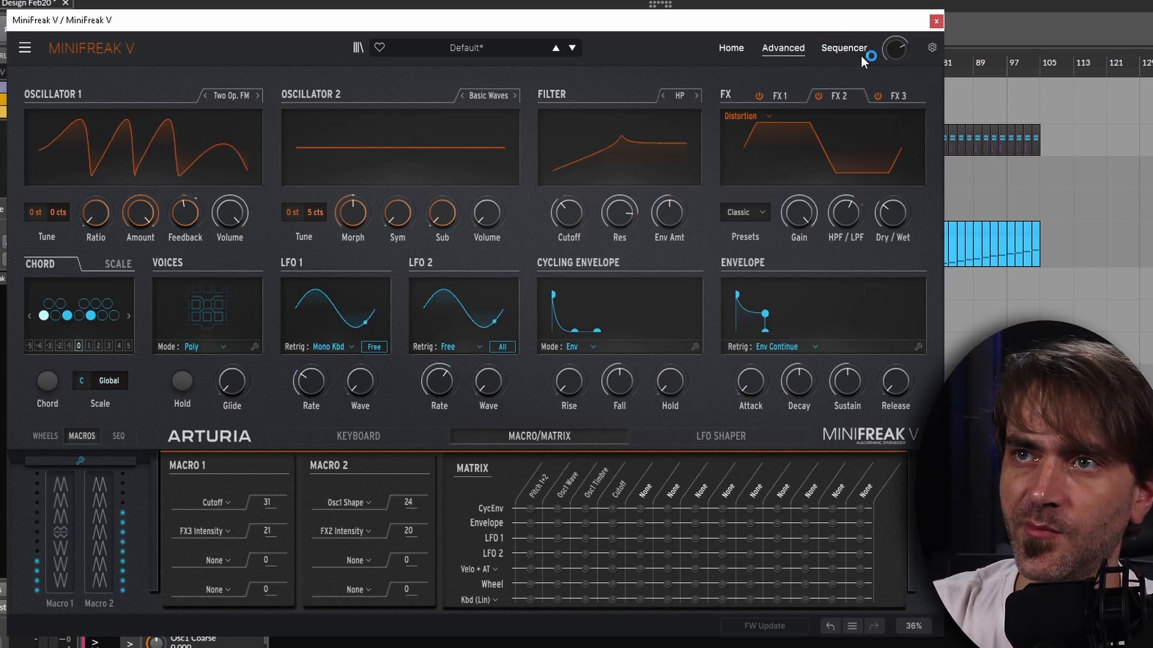
# Open the Sequencer view and enter one-step C3 notes on steps 1, 4 and 7.
pyautogui.click(843, 48)
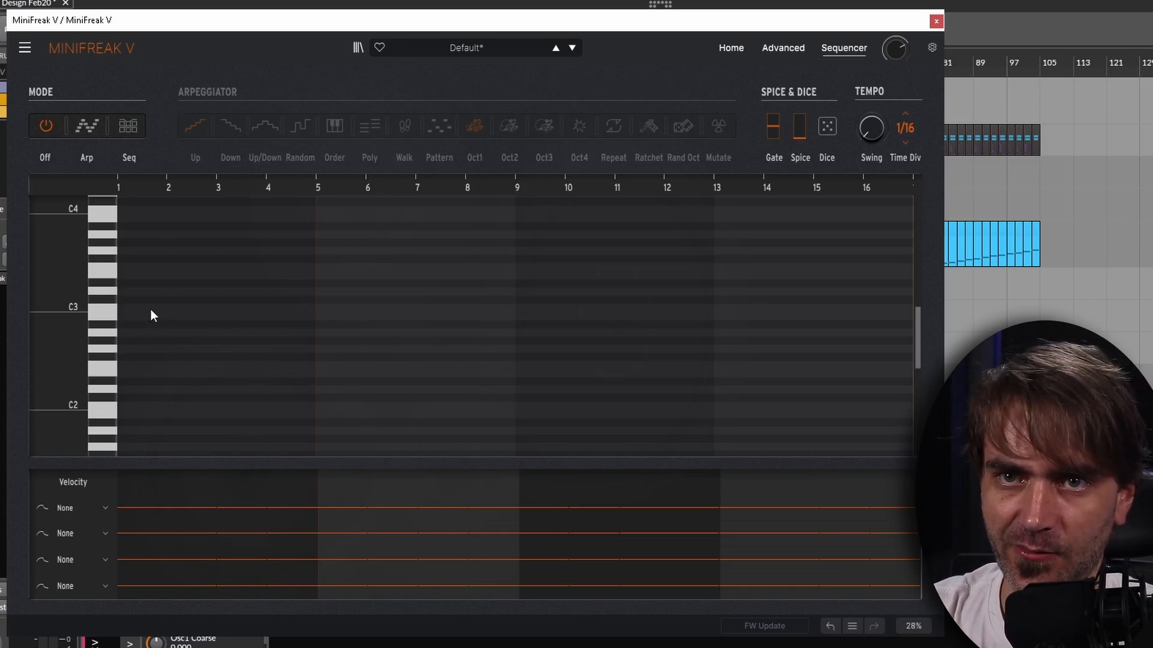
pyautogui.moveTo(143, 301); pyautogui.dragTo(143, 309)
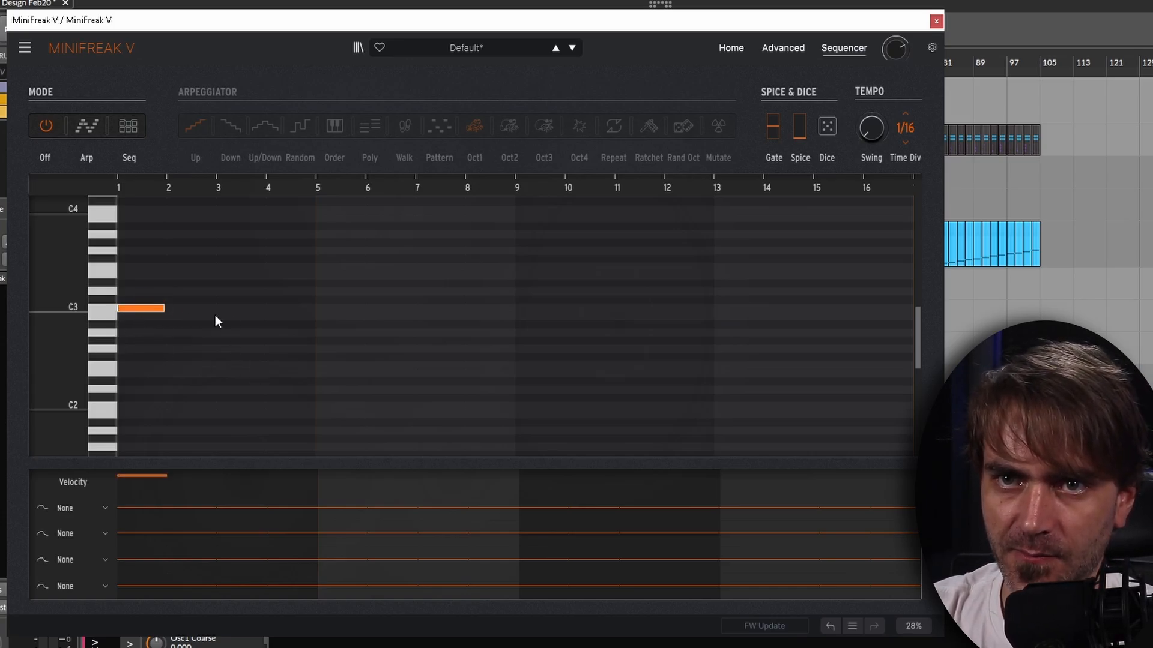
pyautogui.moveTo(292, 301); pyautogui.dragTo(292, 308)
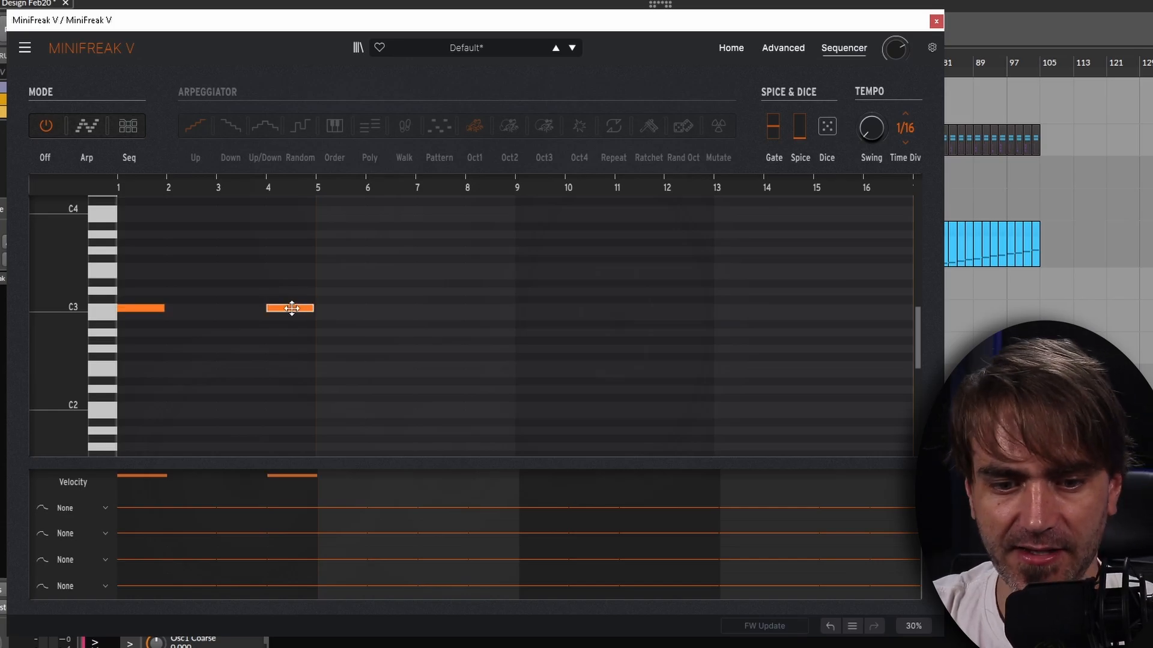
pyautogui.click(427, 309)
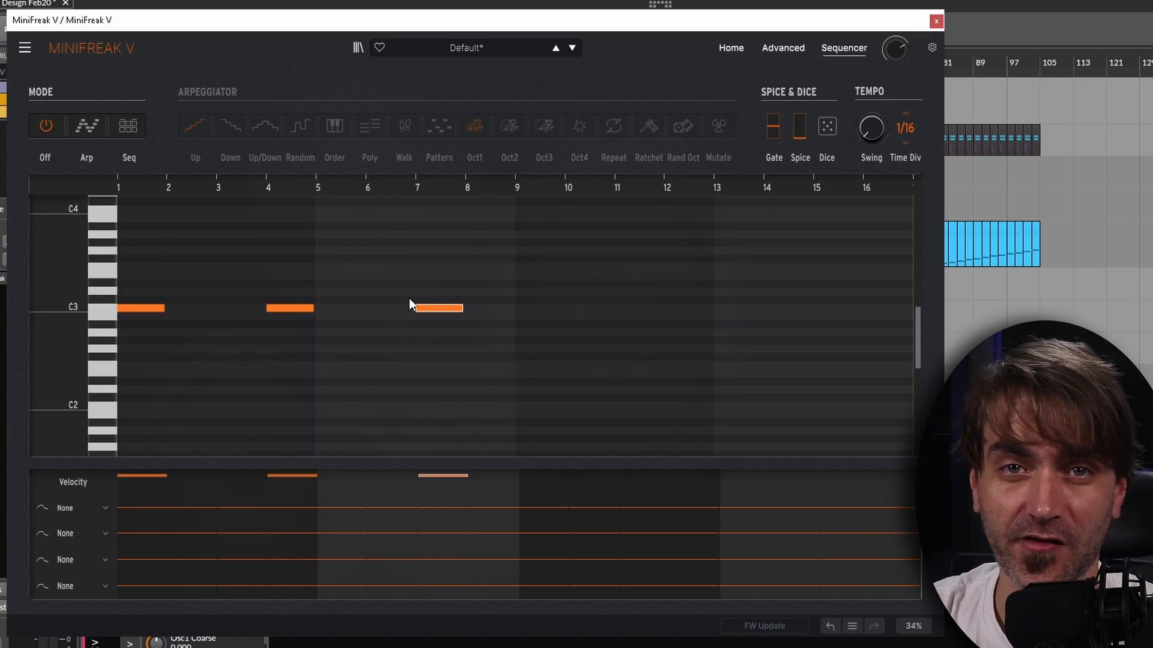
# Set the mode to Seq with Auto Play on, and add one-step C3 notes on steps 10, 11, 13 and 14.
pyautogui.click(123, 124)
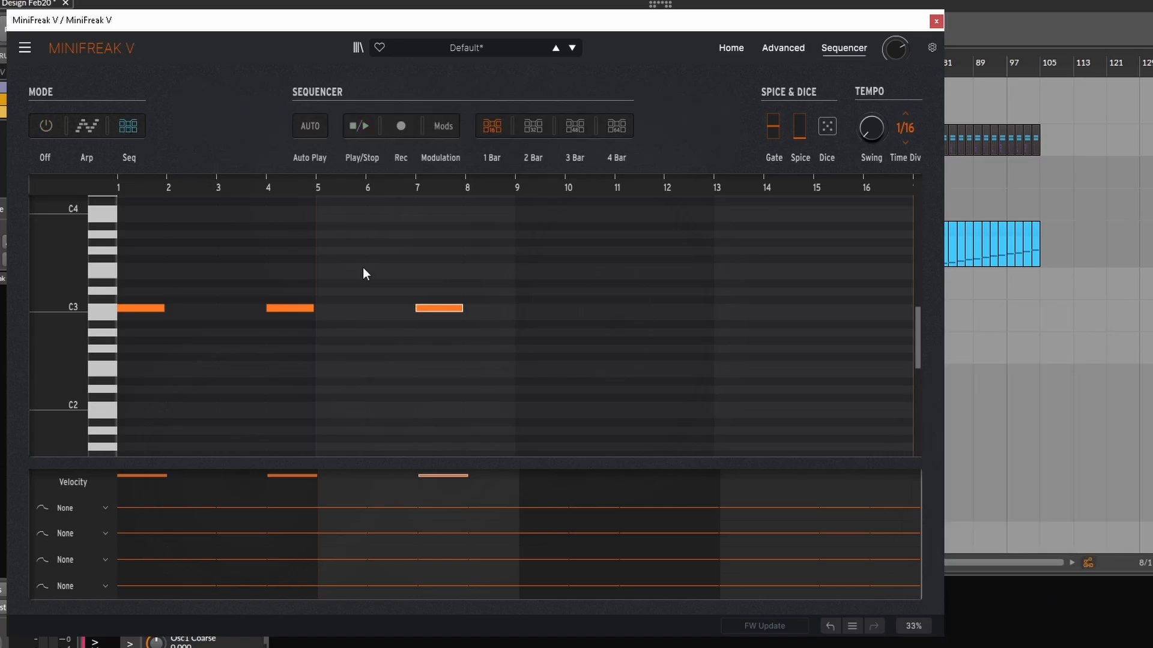
pyautogui.click(584, 309)
pyautogui.click(634, 308)
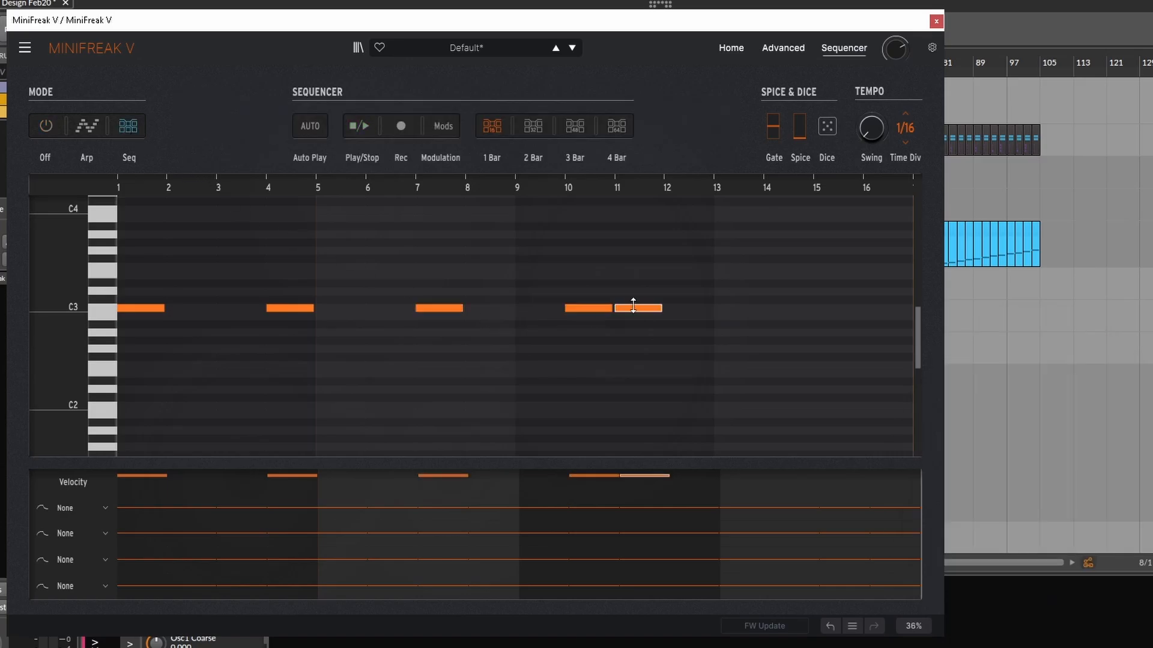
pyautogui.click(780, 308)
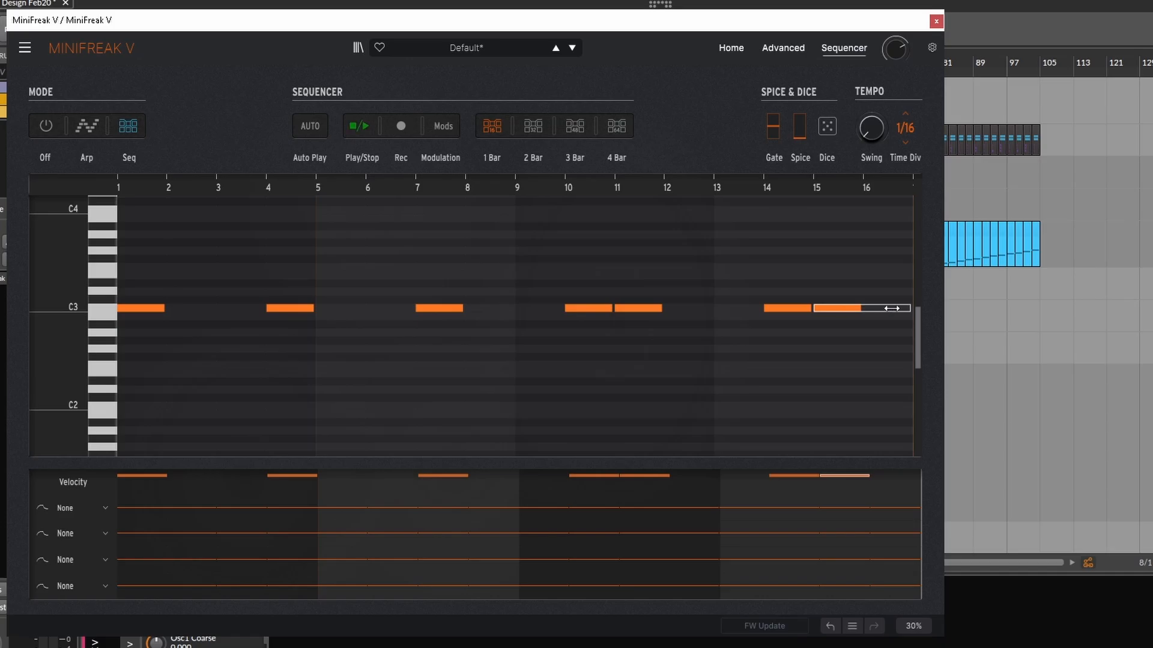
pyautogui.click(870, 308)
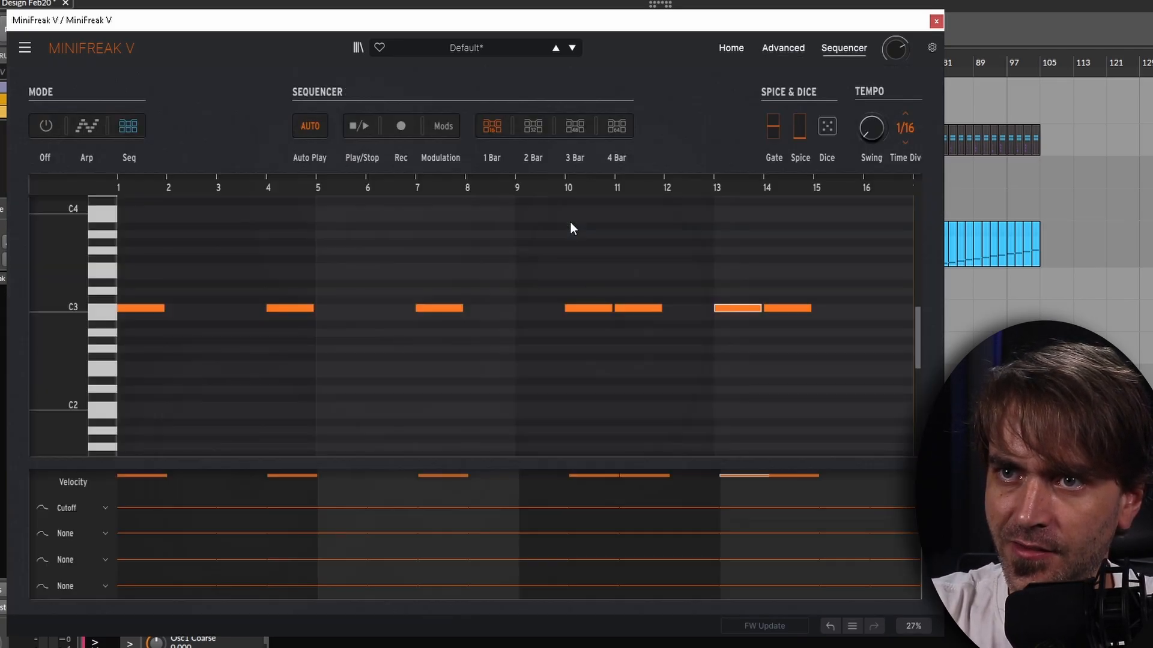
# Draw varied Cutoff modulation values on steps 1 to 4, 7, 10, 11, 13 and 14 of the sequence.
pyautogui.moveTo(135, 515)
pyautogui.mouseDown()
pyautogui.moveTo(200, 503)
pyautogui.moveTo(340, 519)
pyautogui.moveTo(298, 503)
pyautogui.mouseUp()
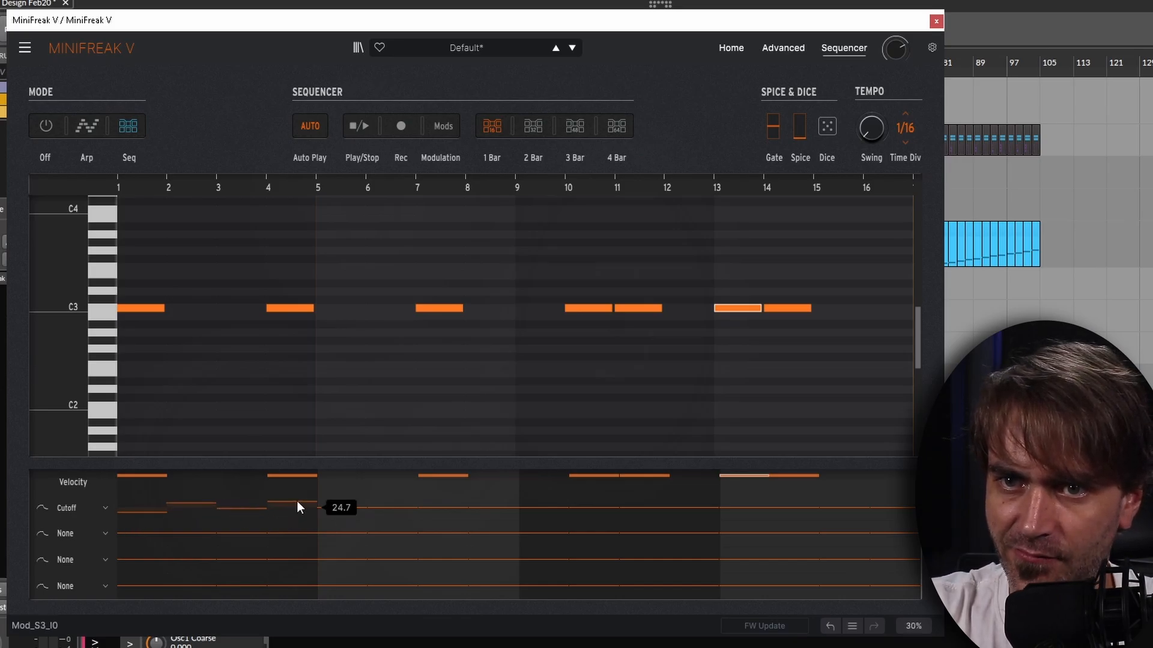
pyautogui.click(433, 503)
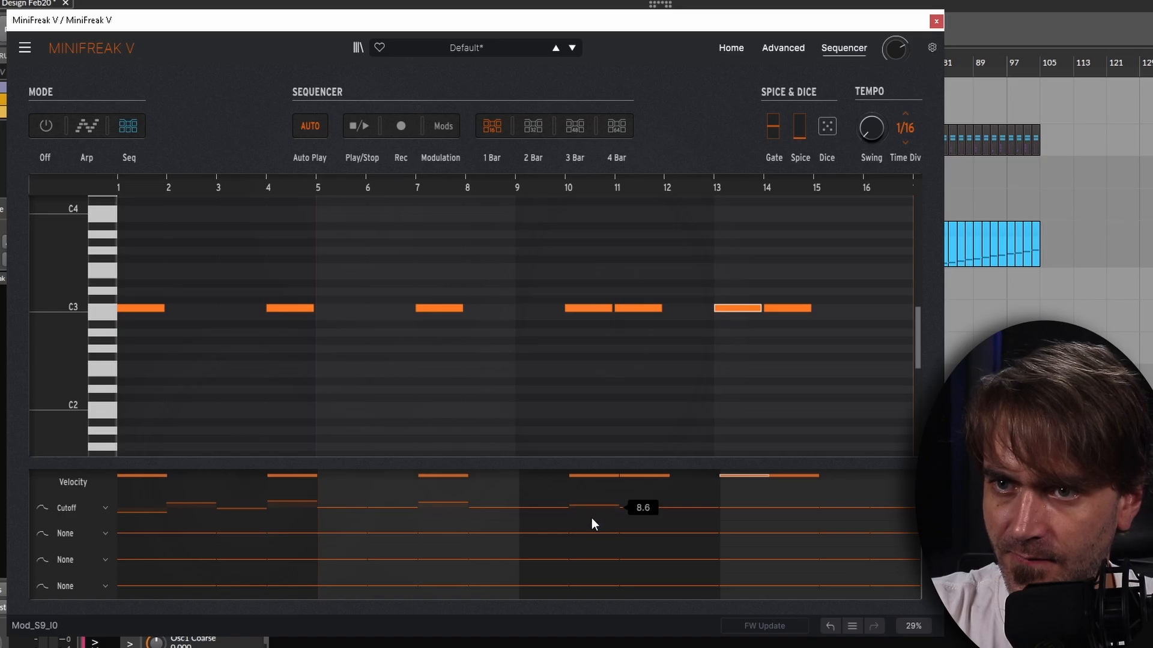
pyautogui.moveTo(587, 547); pyautogui.dragTo(591, 561)
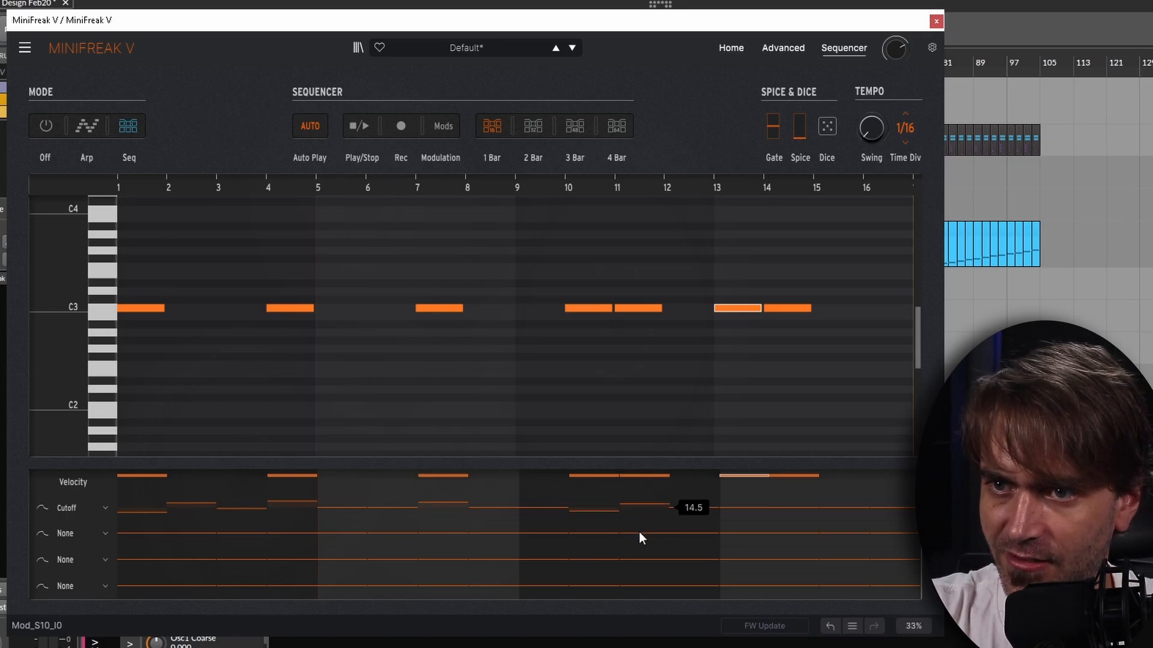
pyautogui.moveTo(792, 508)
pyautogui.mouseDown()
pyautogui.moveTo(777, 535)
pyautogui.moveTo(791, 530)
pyautogui.mouseUp()
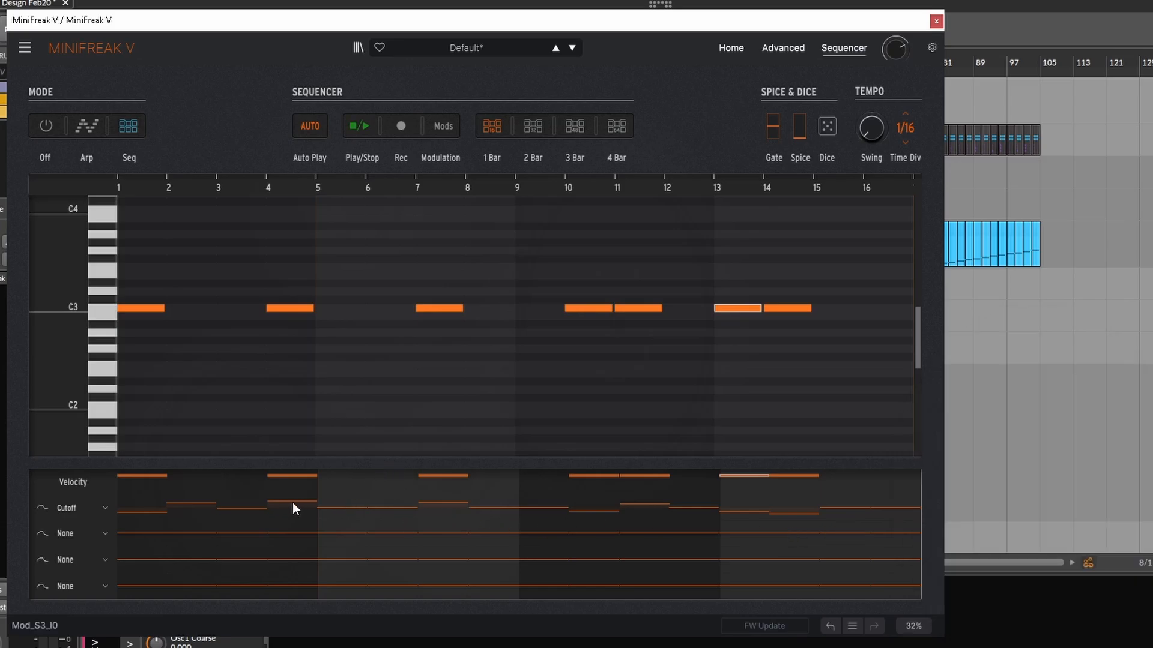
# Lower the filter Cutoff slightly, and bring Macro 1 to about a third and Macro 2 to about four fifths.
pyautogui.click(782, 48)
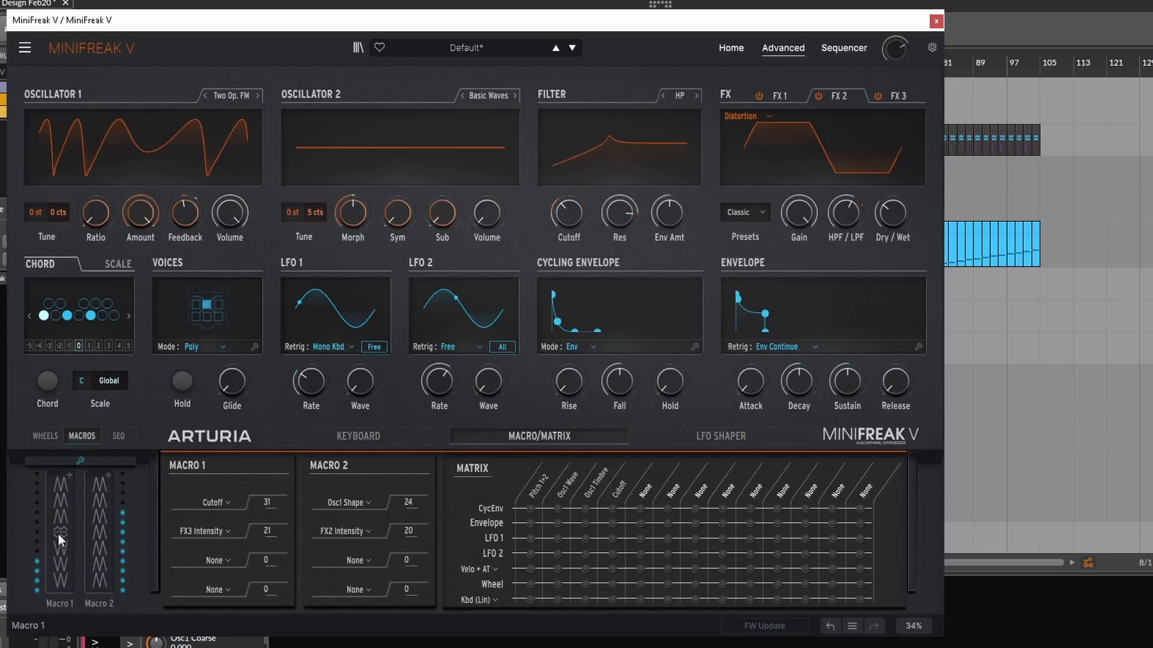
pyautogui.moveTo(58, 535); pyautogui.dragTo(59, 553)
pyautogui.moveTo(109, 508); pyautogui.dragTo(109, 528)
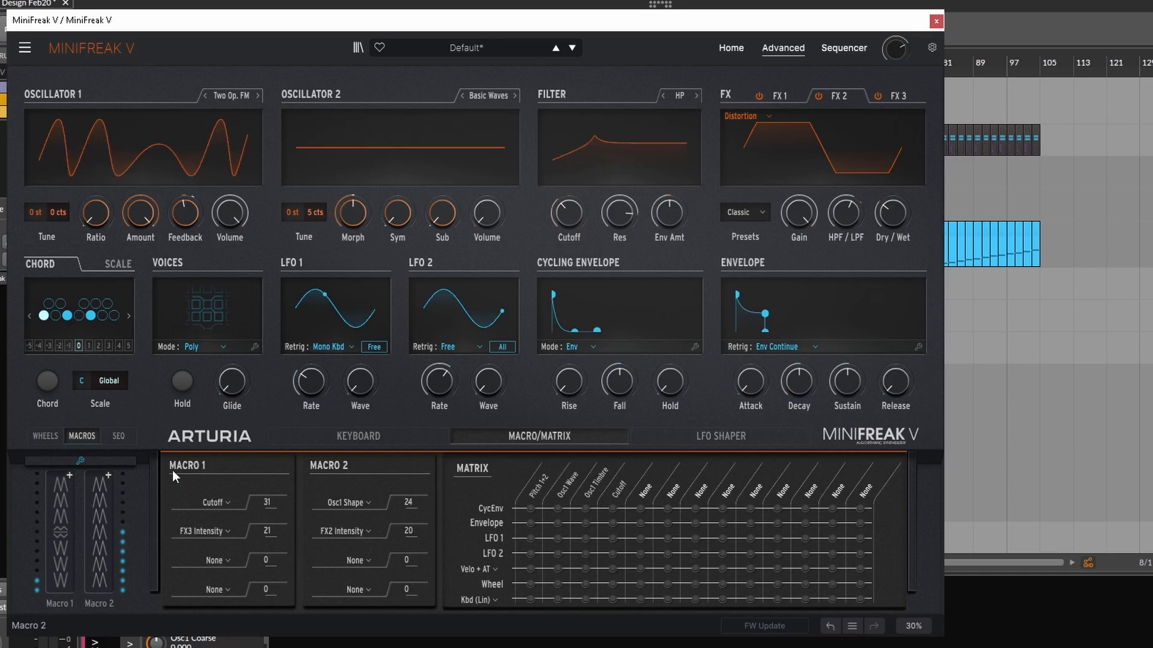
pyautogui.moveTo(568, 213); pyautogui.dragTo(568, 227)
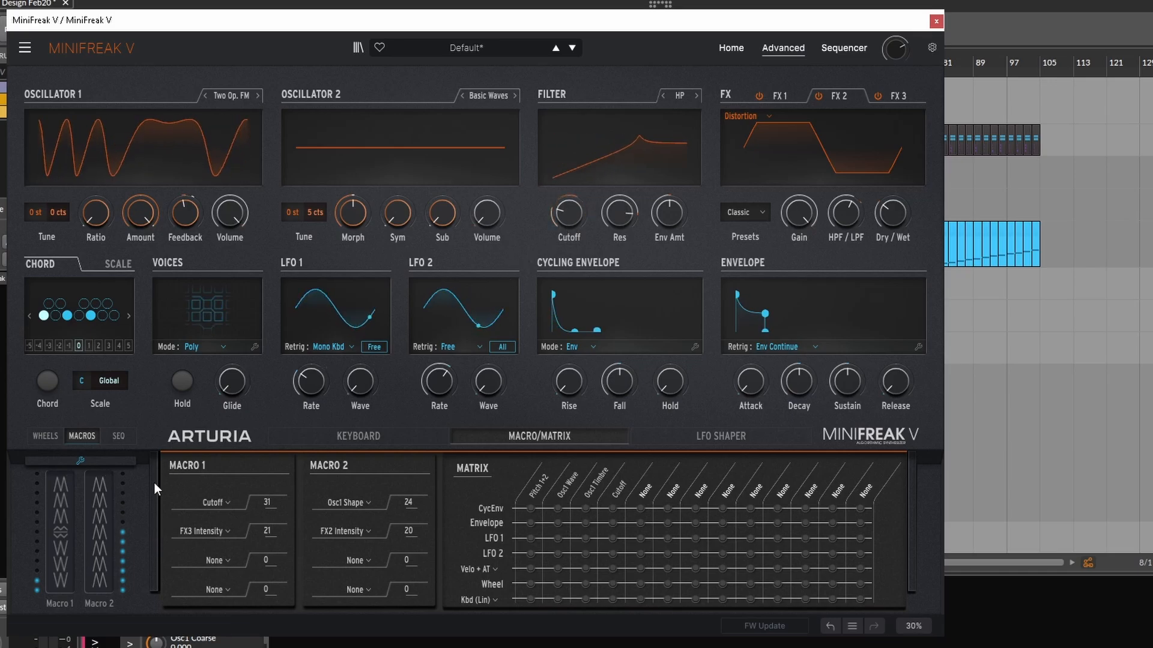
pyautogui.moveTo(100, 529); pyautogui.dragTo(100, 493)
pyautogui.moveTo(61, 552); pyautogui.dragTo(61, 504)
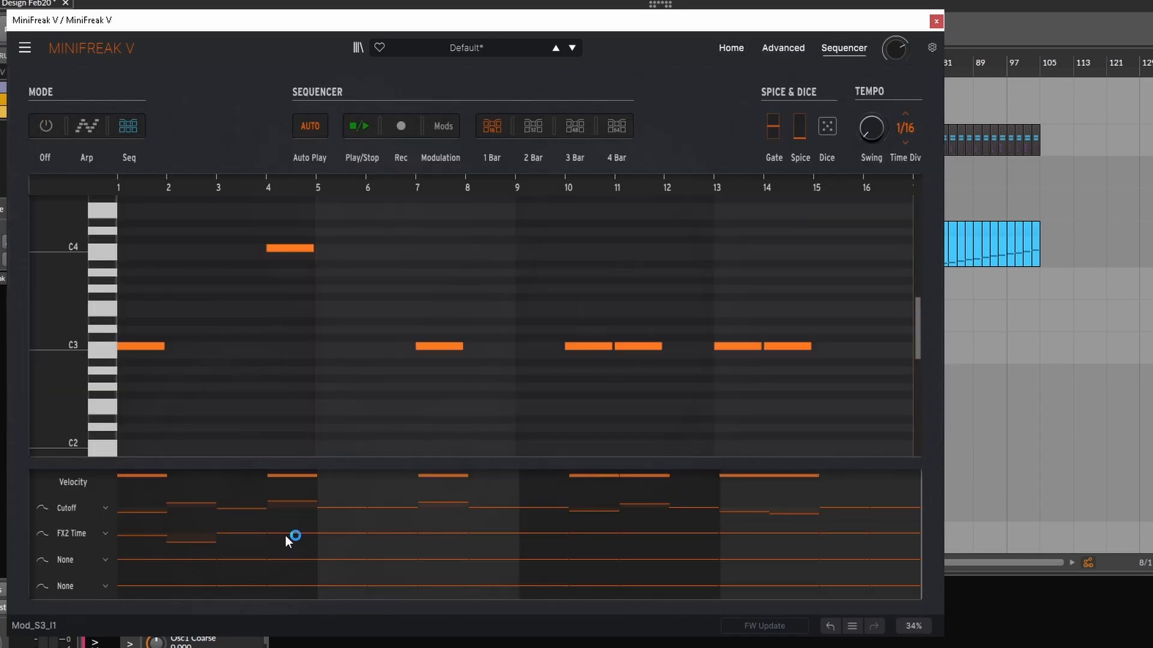
# Draw lowered FX2 Time modulation on steps 4 to 8, 10 and 13, and set the FX 1 chorus Dry/Wet to about 0.32.
pyautogui.moveTo(286, 535); pyautogui.dragTo(752, 567)
pyautogui.click(781, 49)
pyautogui.click(779, 96)
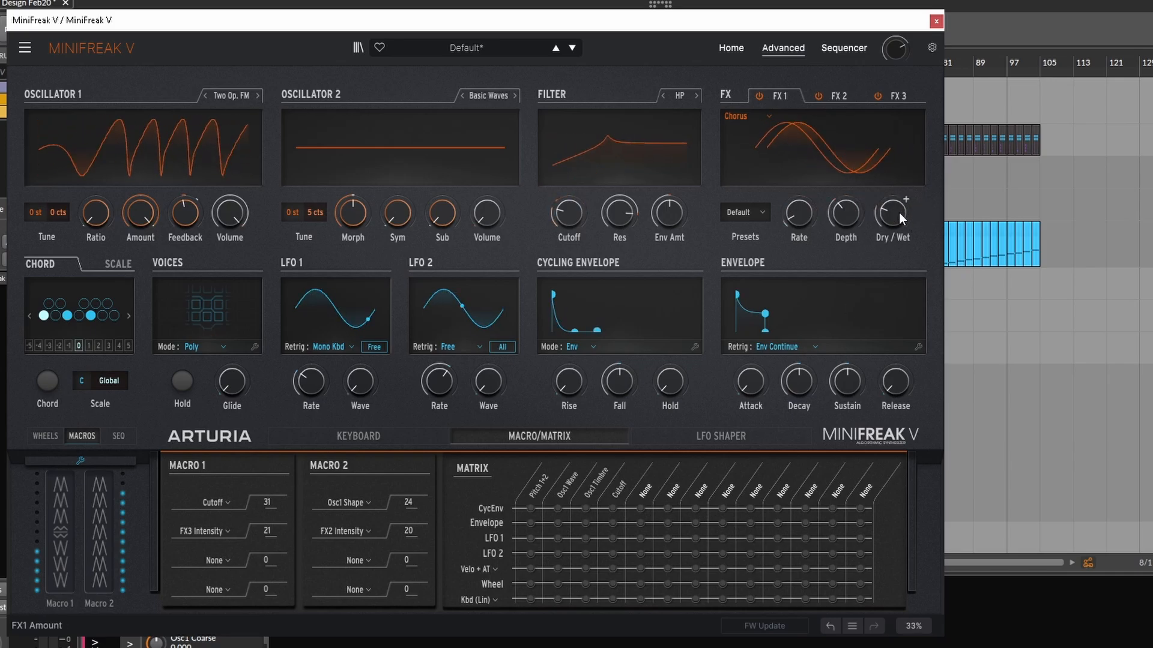
pyautogui.moveTo(895, 214); pyautogui.dragTo(895, 236)
pyautogui.click(847, 47)
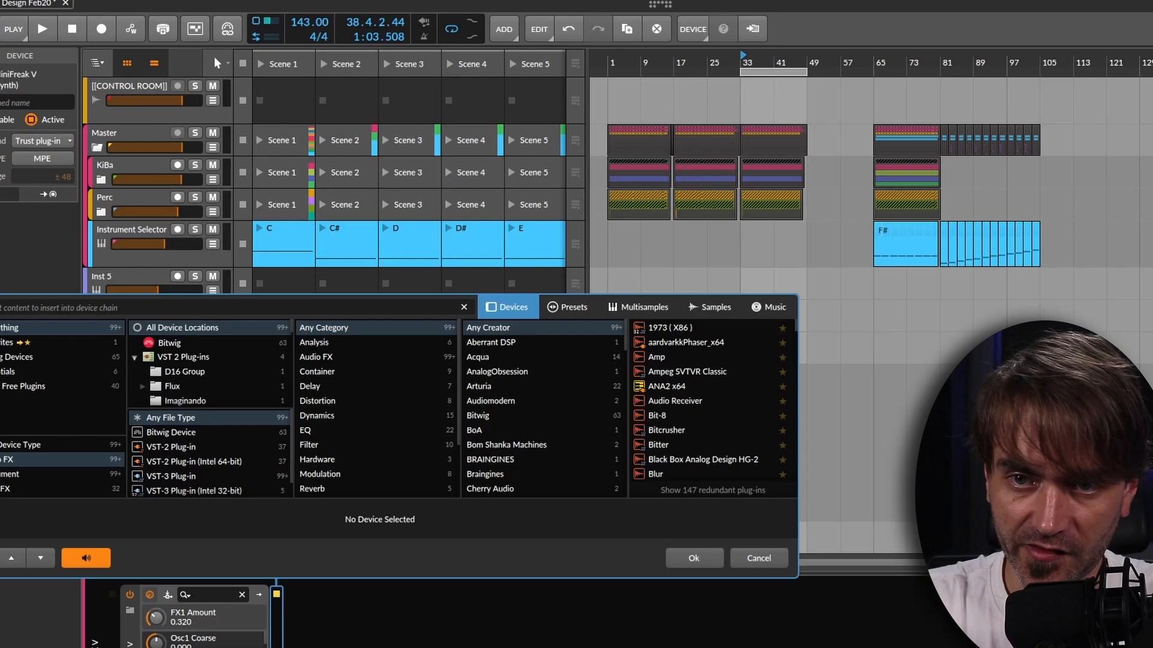
pyautogui.write('delay')
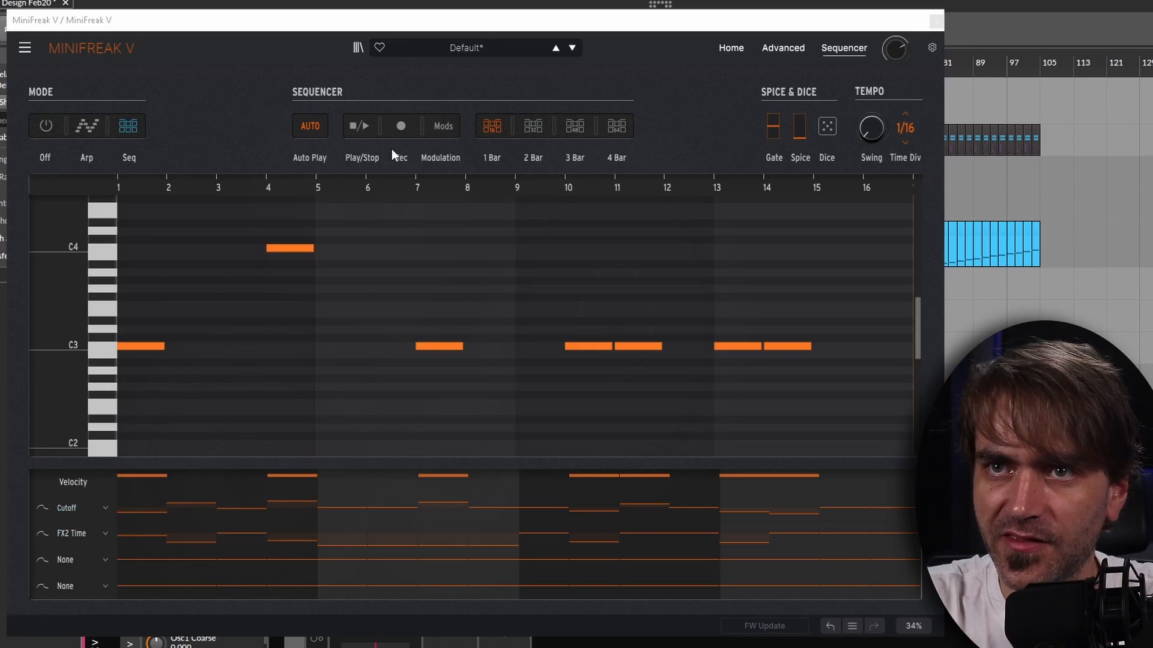
pyautogui.click(46, 126)
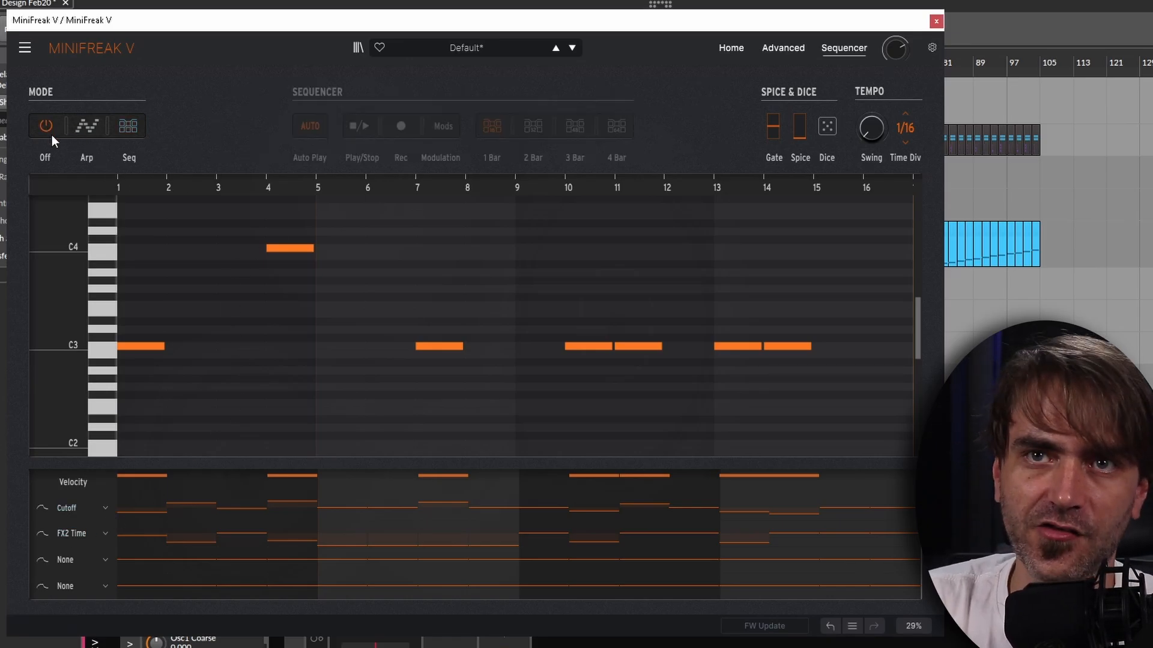
# Sweep Macro 1 up through 64 and back down to nearly zero in the Advanced view.
pyautogui.click(771, 48)
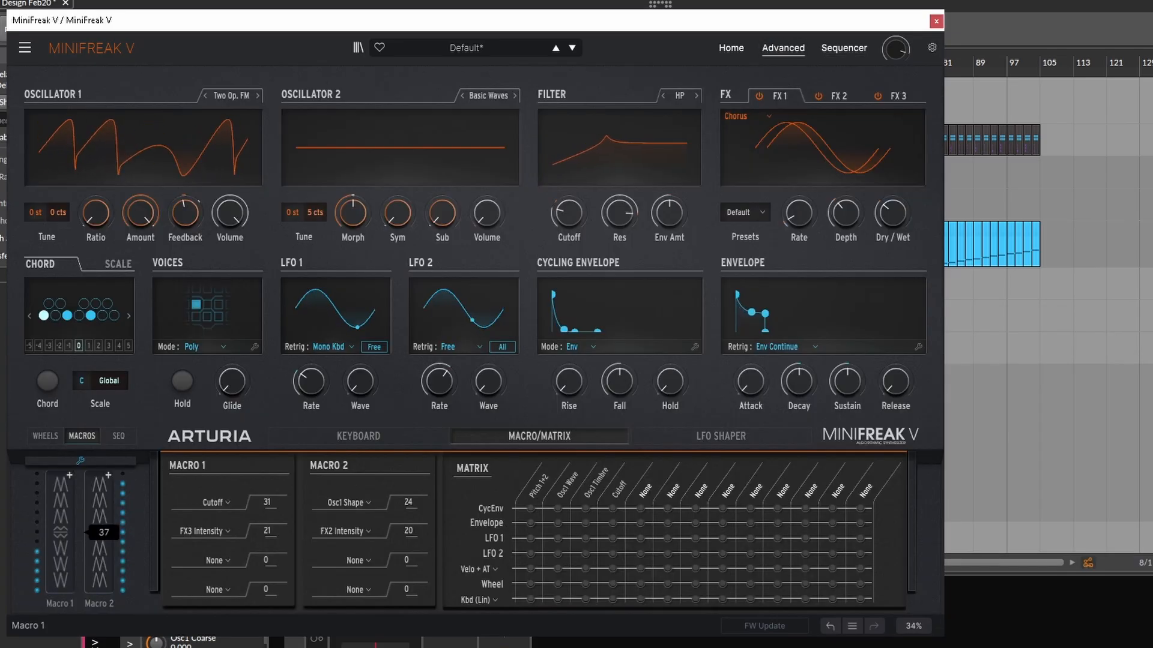
pyautogui.moveTo(60, 505); pyautogui.dragTo(62, 472)
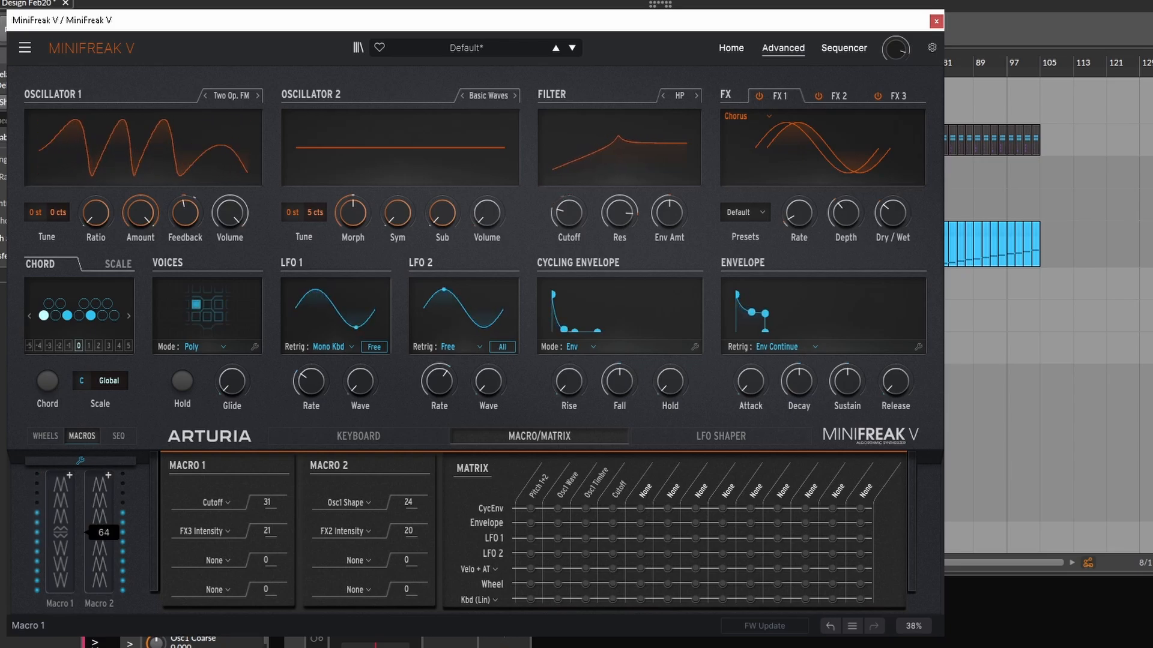
pyautogui.moveTo(62, 478); pyautogui.dragTo(61, 577)
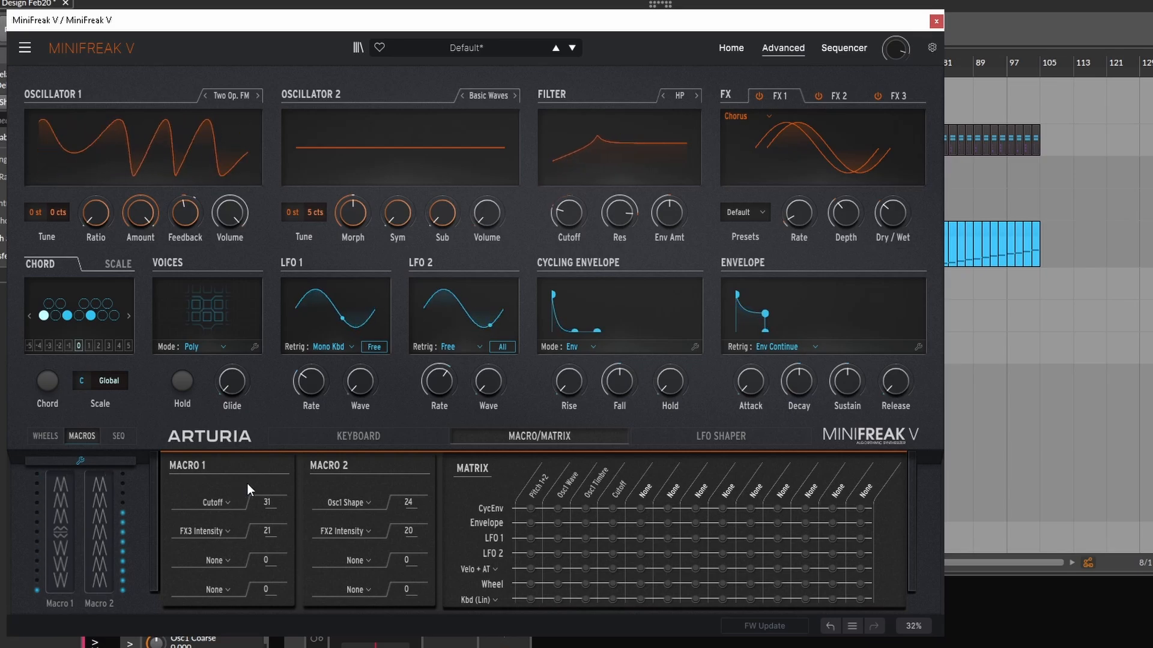